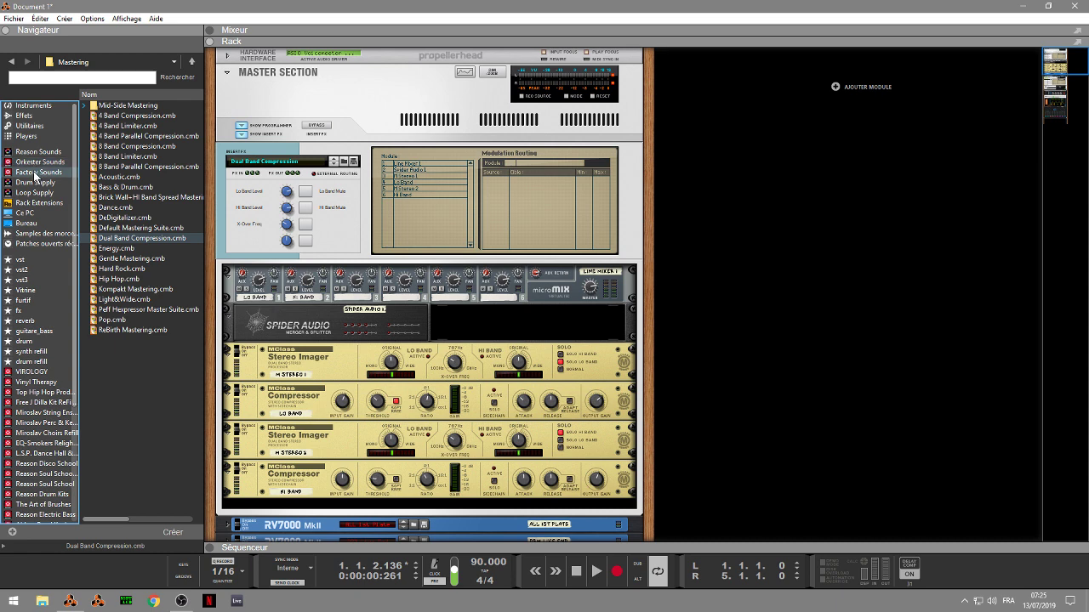
click(93, 106)
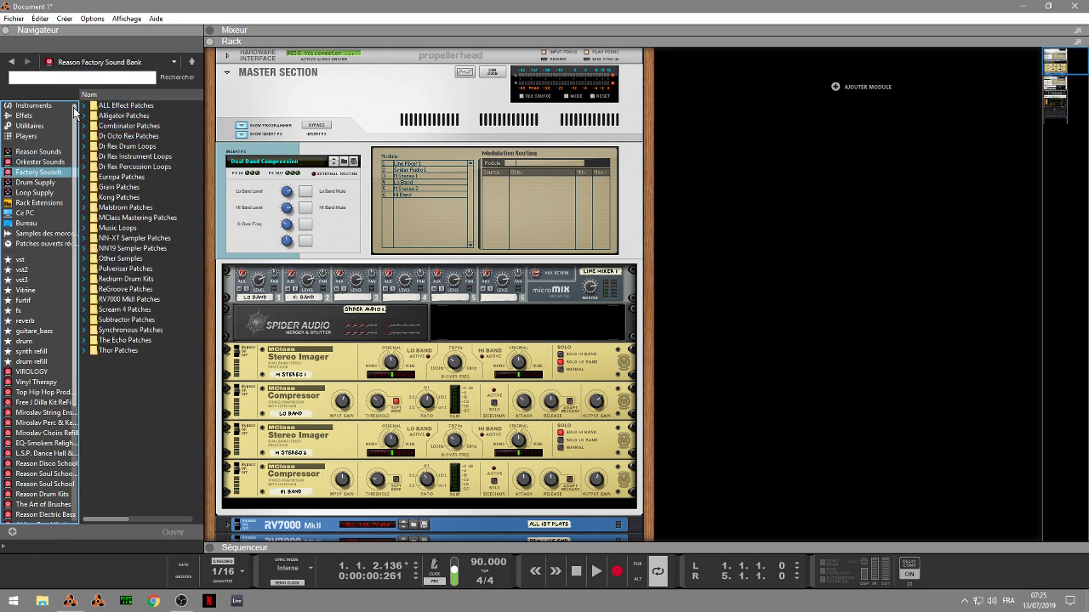
click(87, 106)
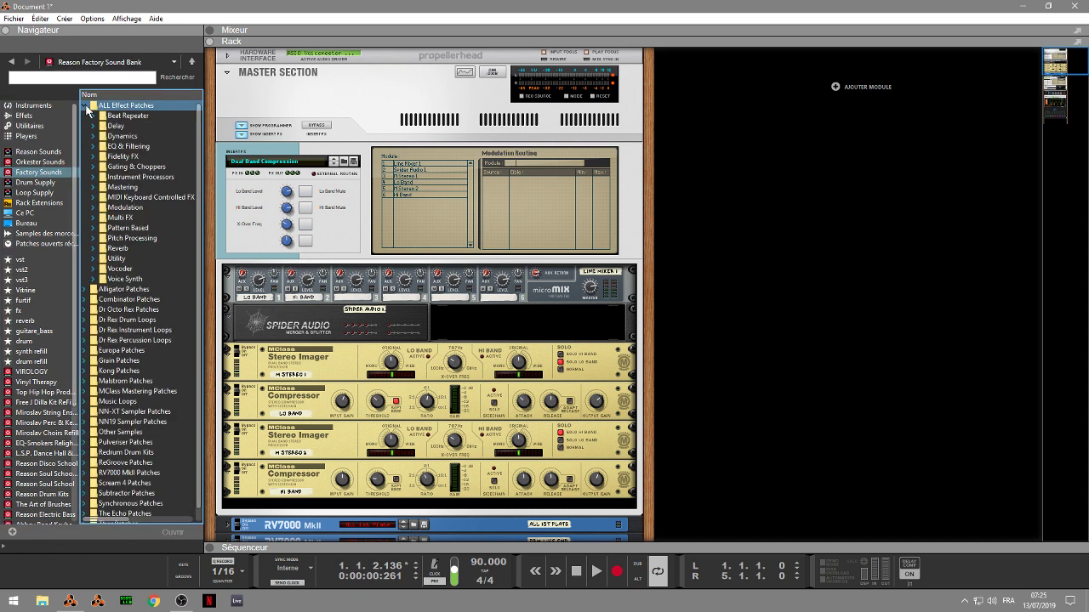
click(134, 116)
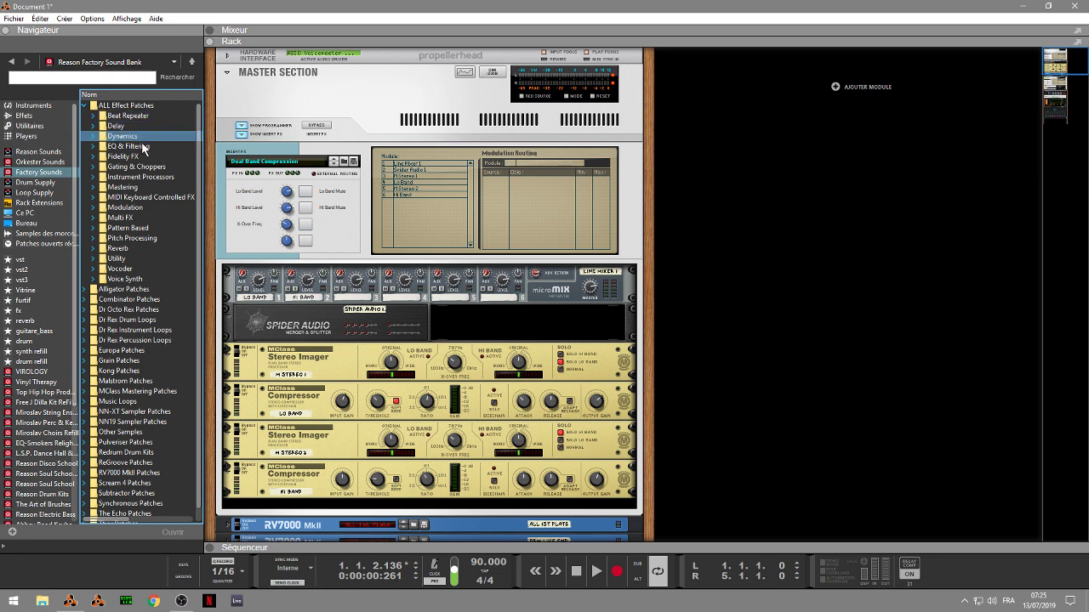
click(150, 210)
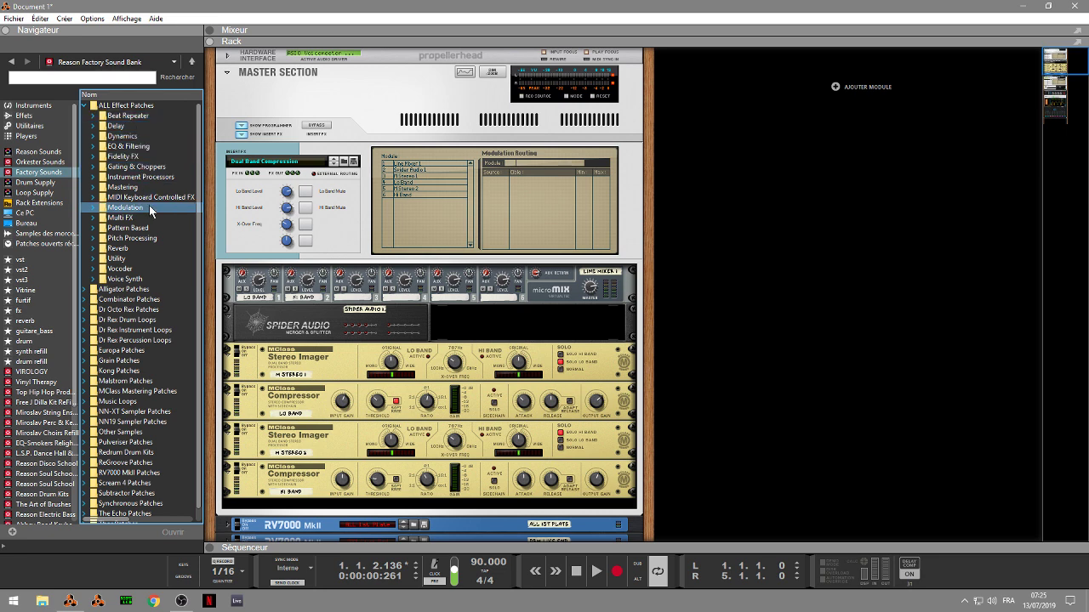
Step: Load the Dual Multiband MidSide Mastering patch from the factory Mid-Side Mastering folder into the Master Section's insert effects
click(341, 162)
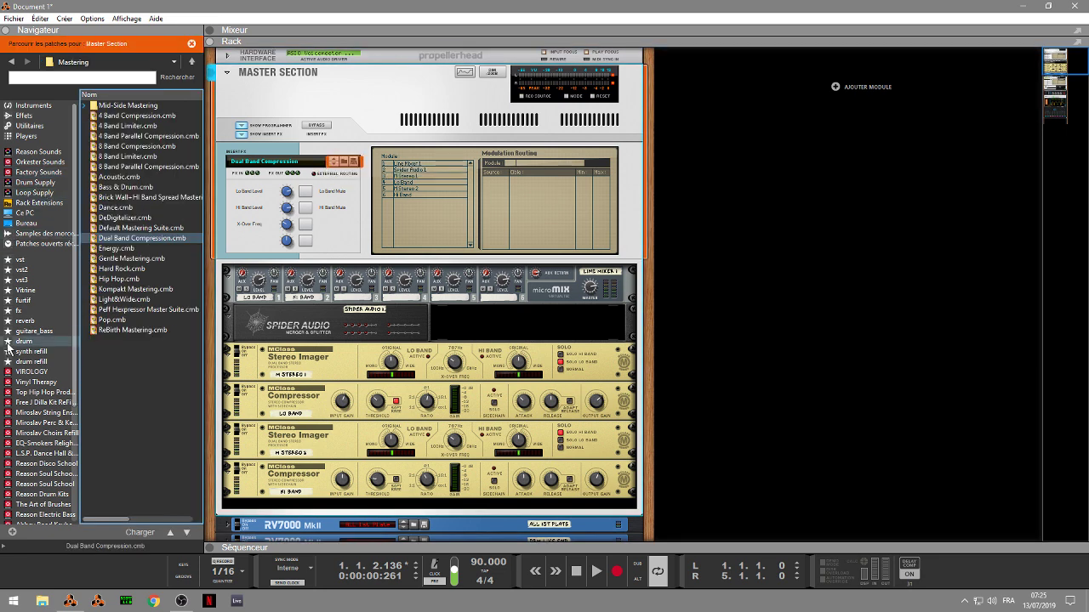
click(23, 174)
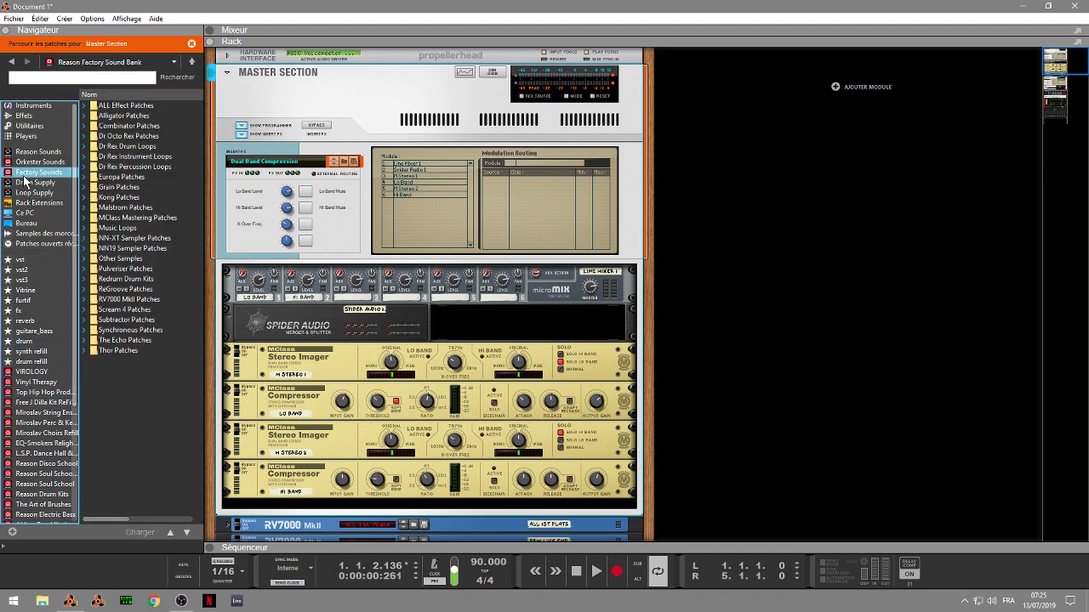
click(94, 105)
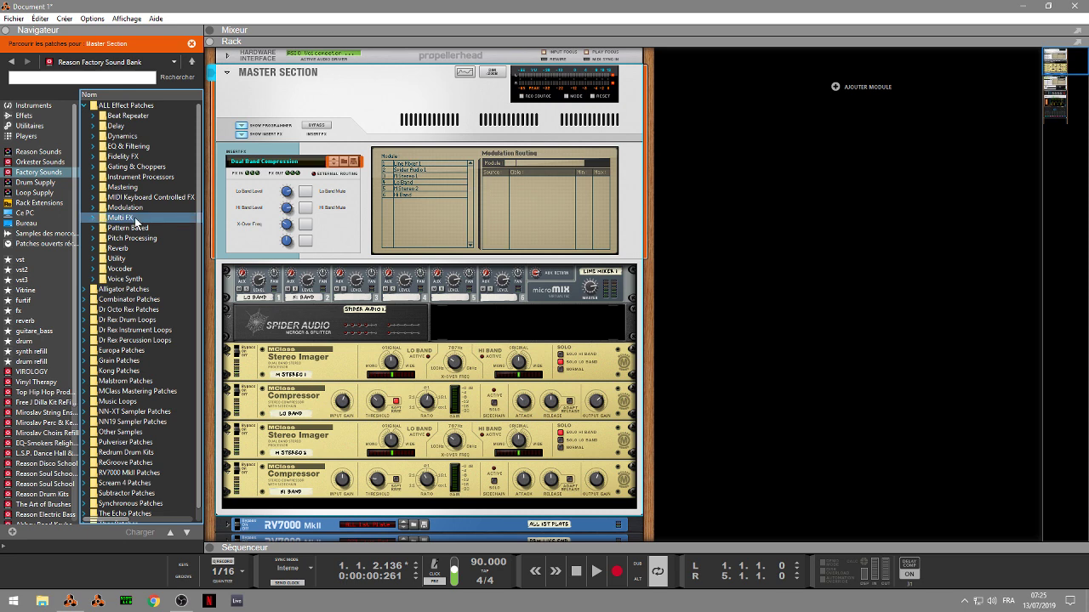
click(93, 188)
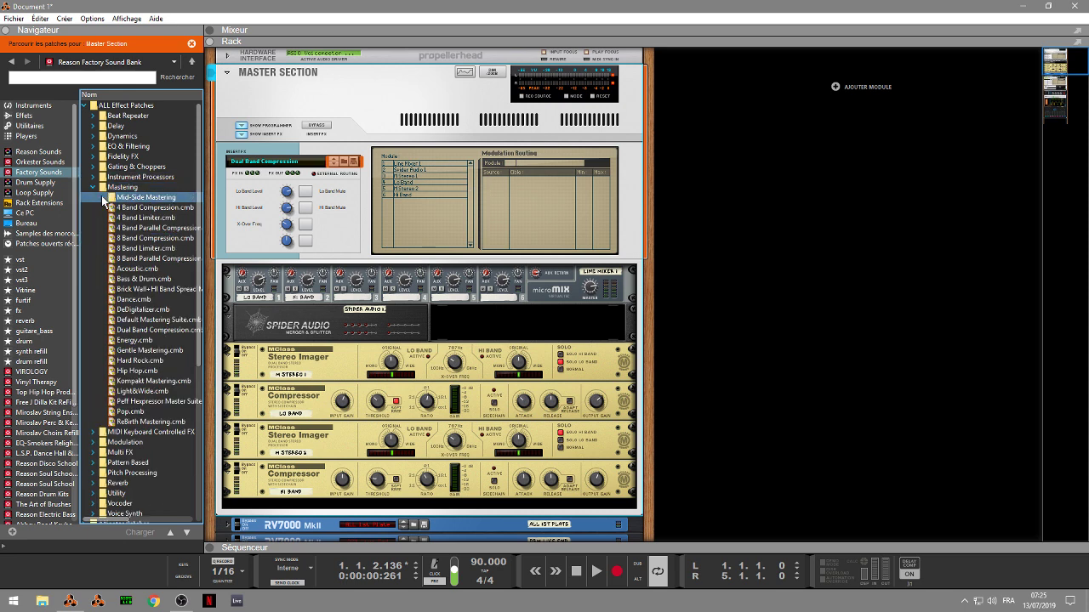
click(101, 196)
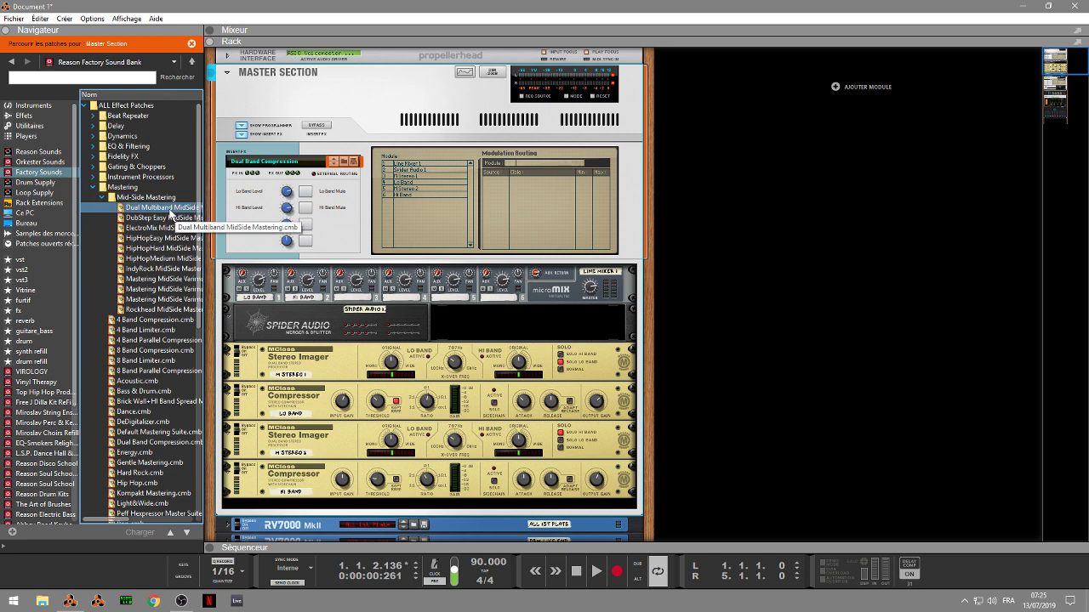
click(170, 213)
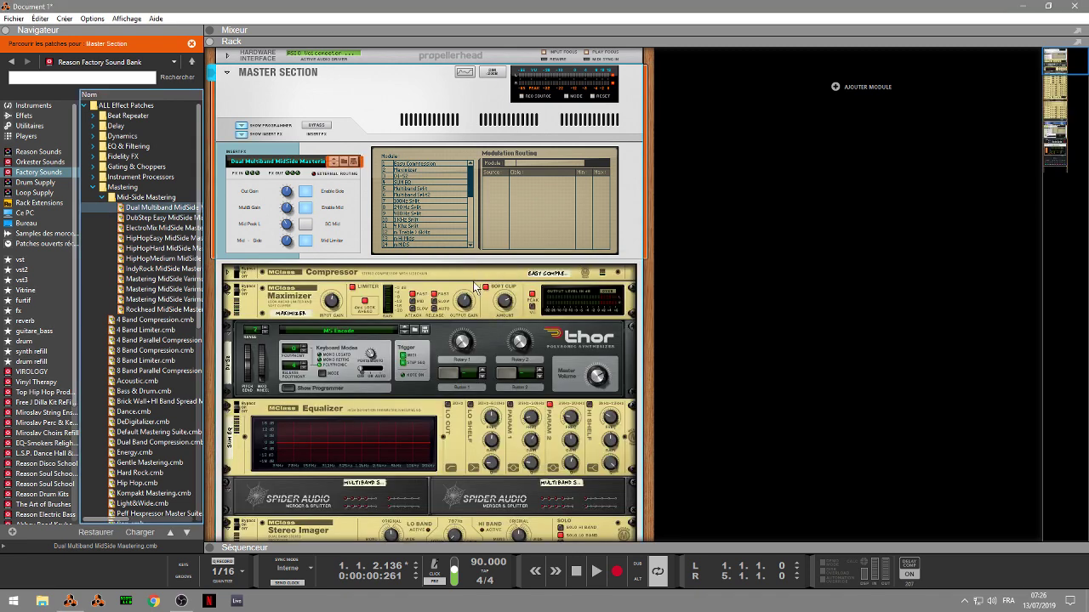
Step: Play the song and compare its mid and side signals by toggling Enable Side and Enable Mid, leaving both on
key(space)
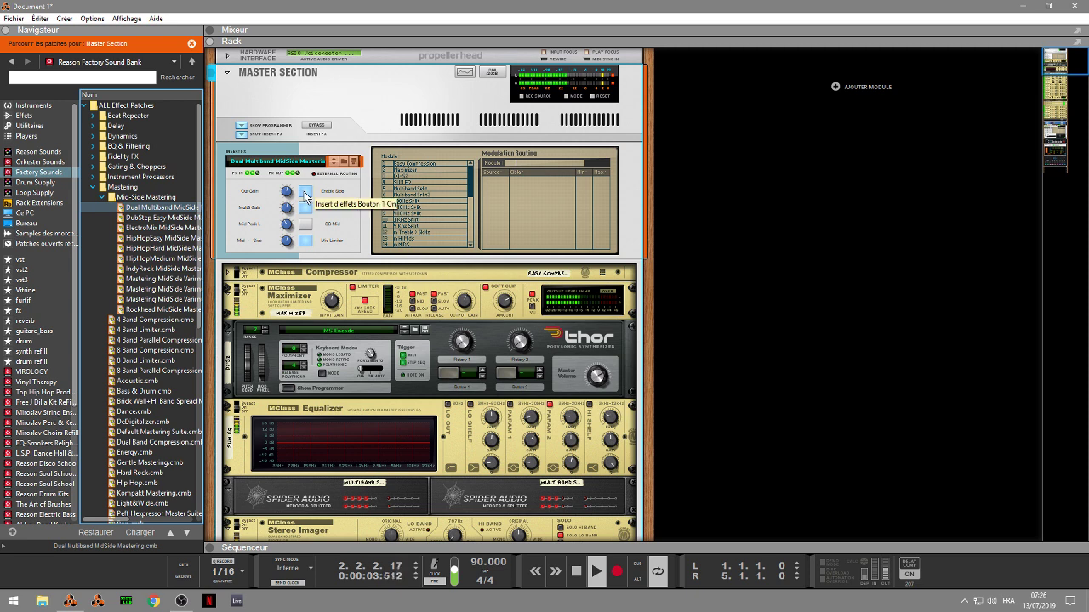
click(305, 197)
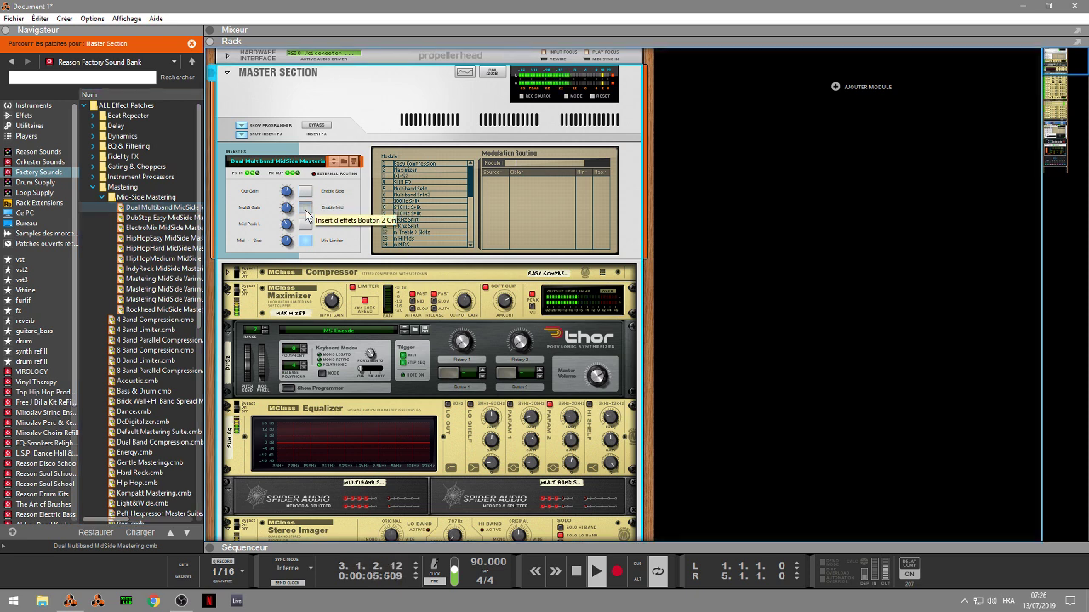
click(306, 191)
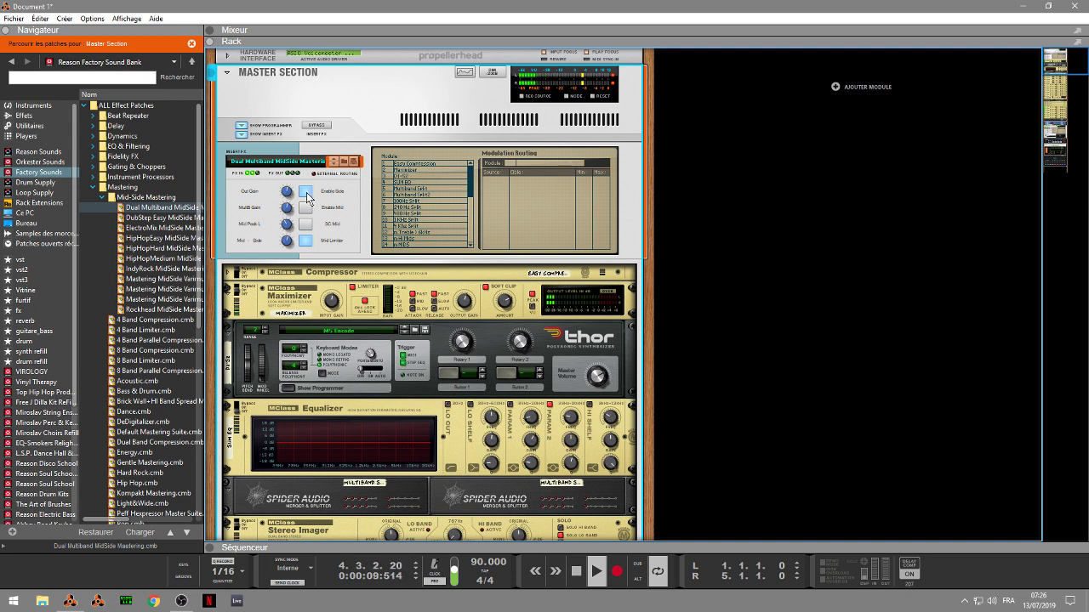
click(305, 191)
click(306, 209)
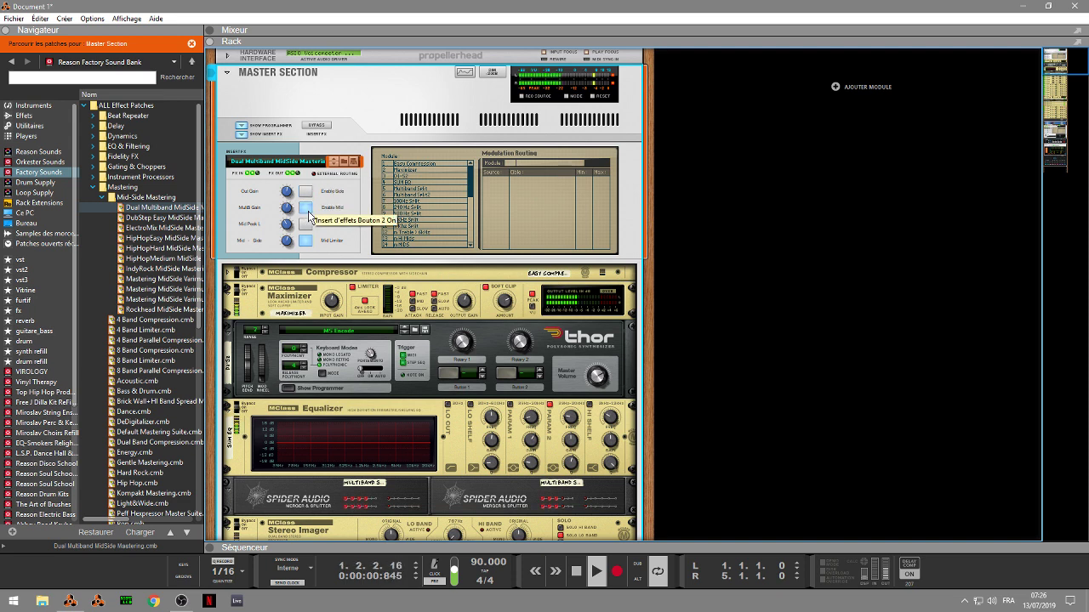
click(305, 193)
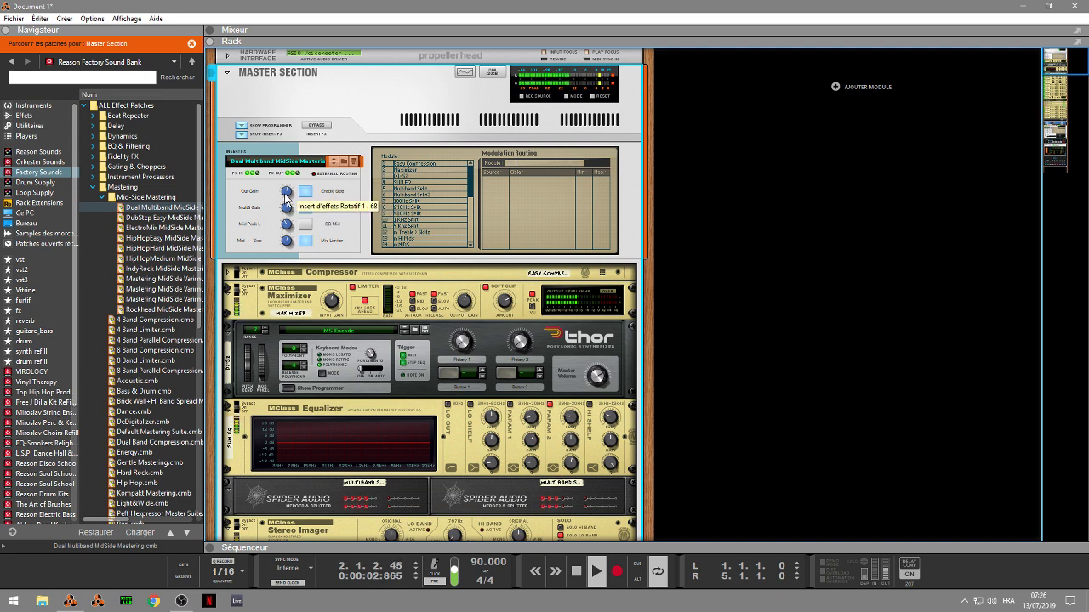
Step: Try out the MultiB Gain, Mid Peak L and Mid - Side knobs and the SC Mid switch during playback
drag(285, 216, 288, 223)
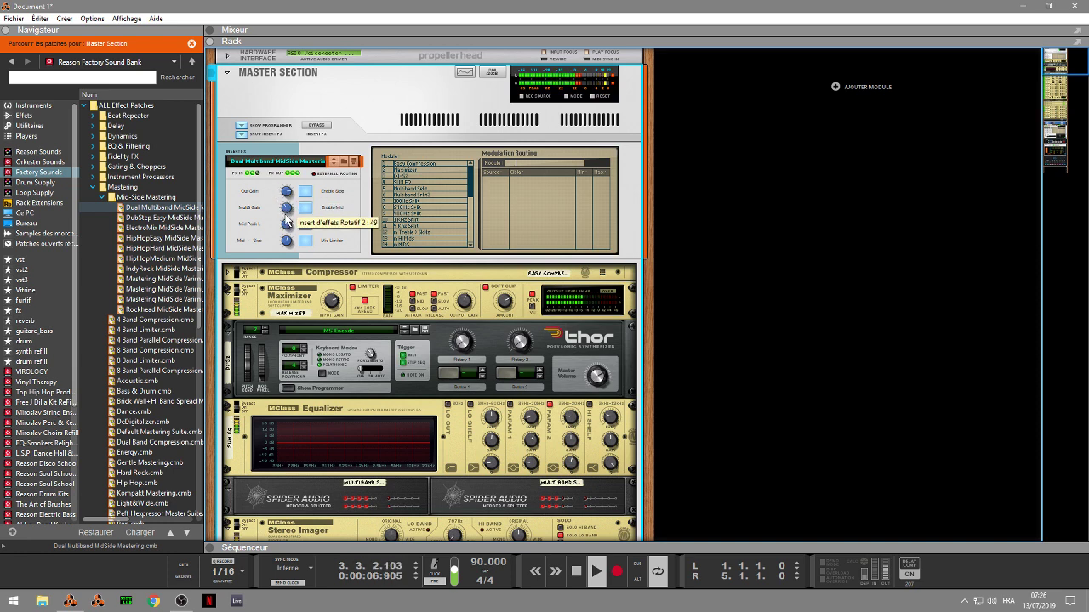
click(306, 224)
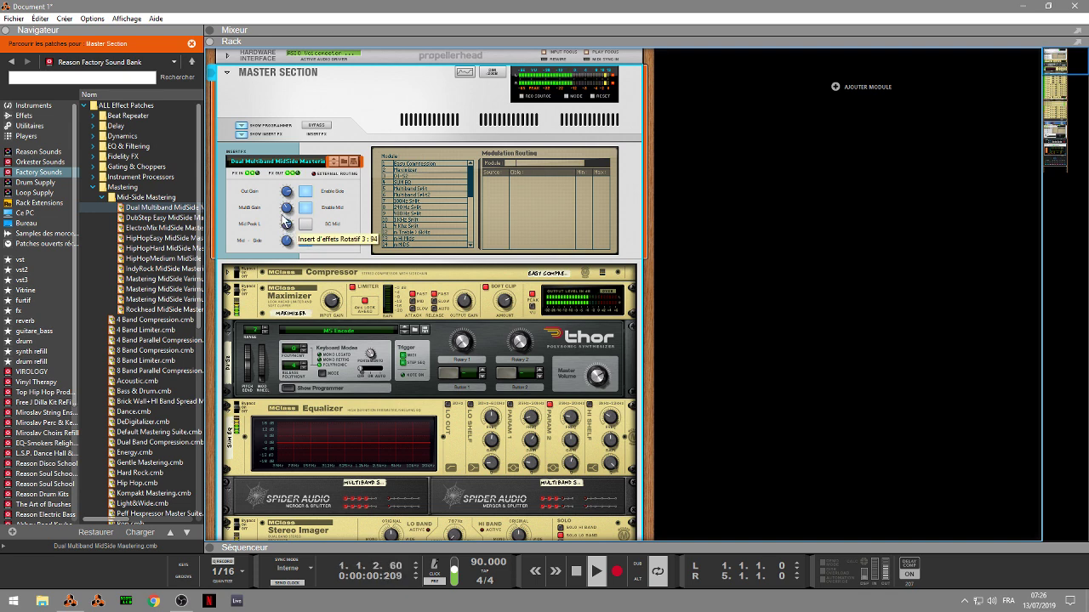
drag(284, 220, 289, 229)
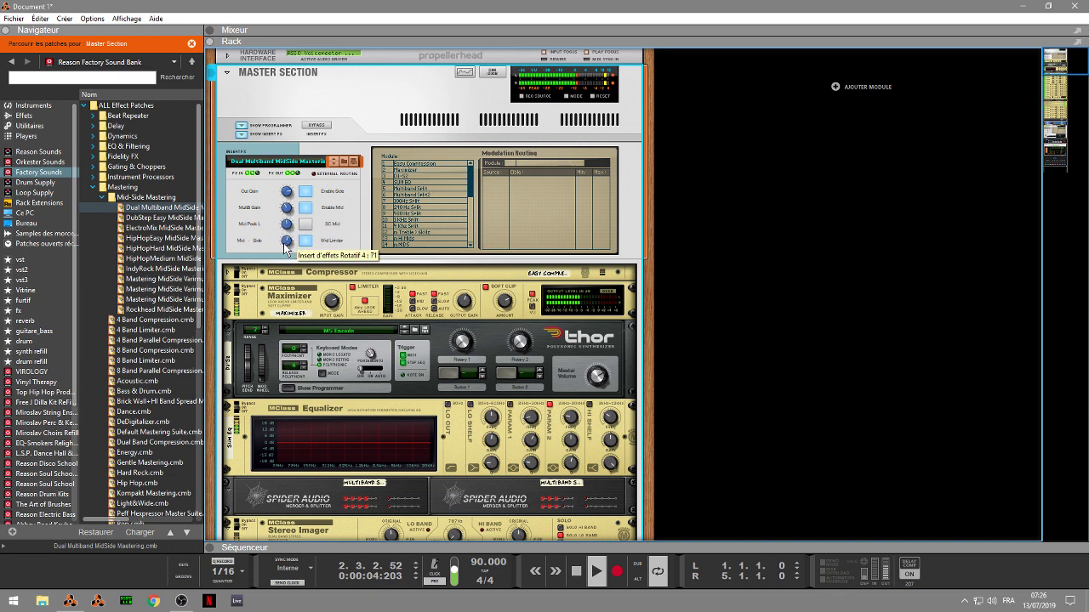
mouse_move(283, 244)
mouse_down()
mouse_move(288, 278)
mouse_move(283, 246)
mouse_up()
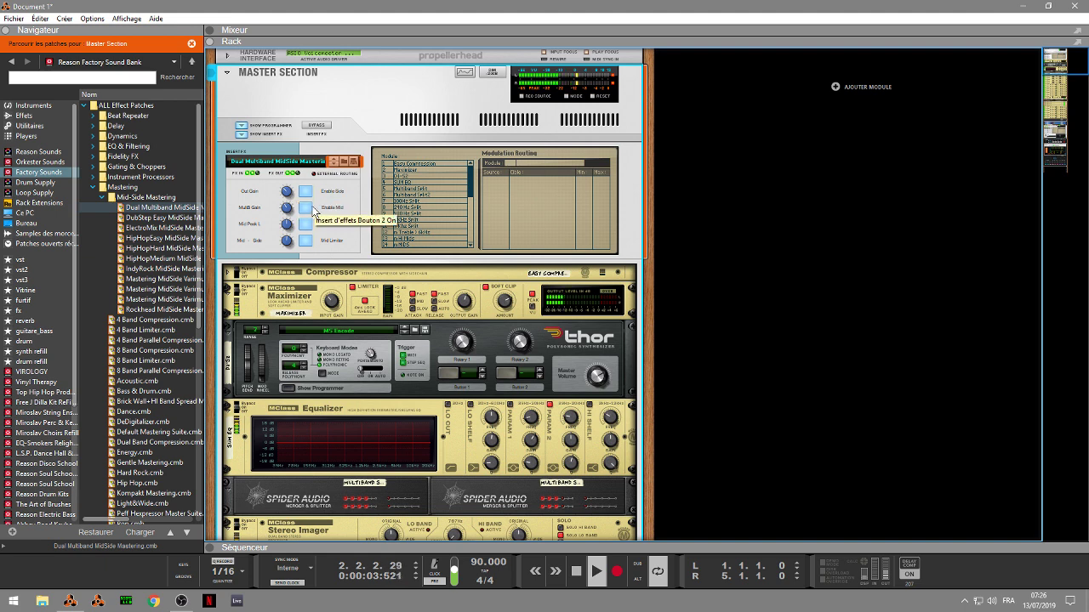
Step: Set the master insert's Out Gain to 90, with SC Mid and Mid Limiter off and only the mid signal enabled
click(306, 225)
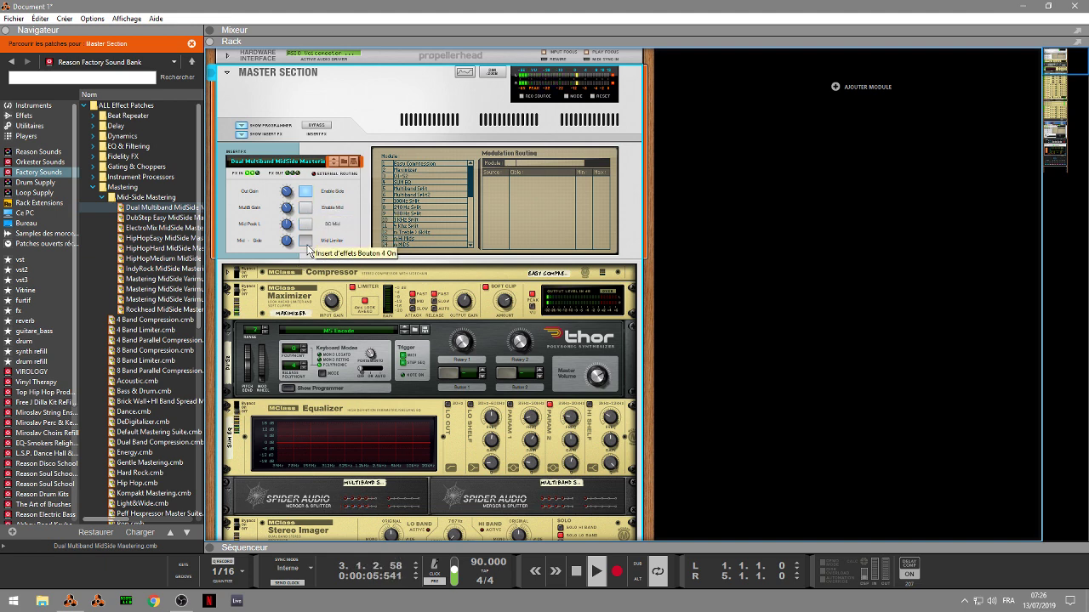
click(305, 240)
drag(284, 196, 283, 181)
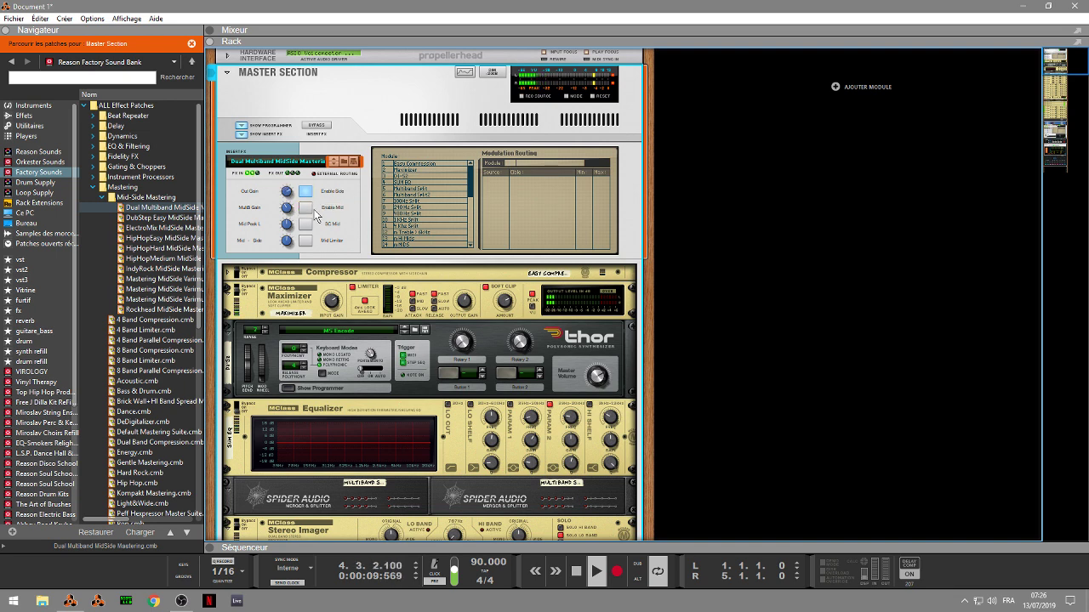
click(305, 207)
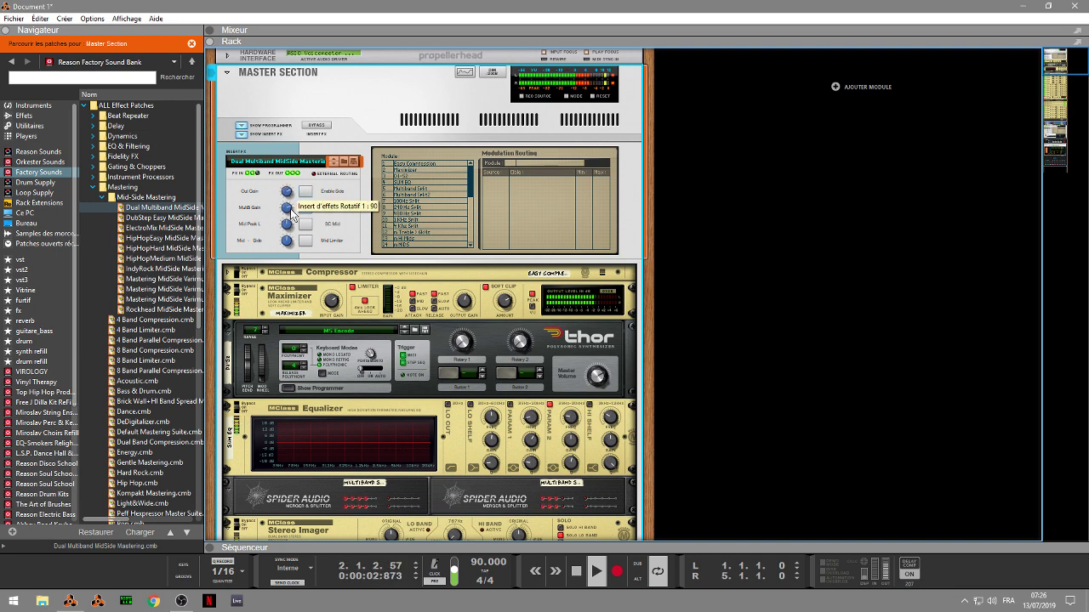
Step: Add the Dual Multiband MidSide Mastering patch as a Combinator in the empty rack column, show its devices and collapse the browser
drag(172, 207, 829, 142)
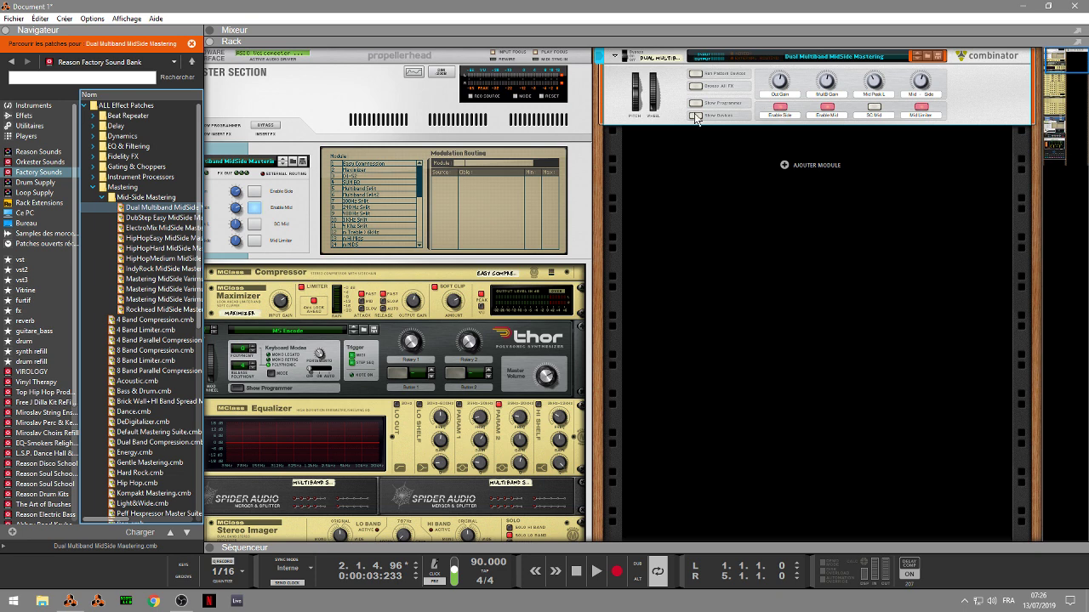
click(696, 115)
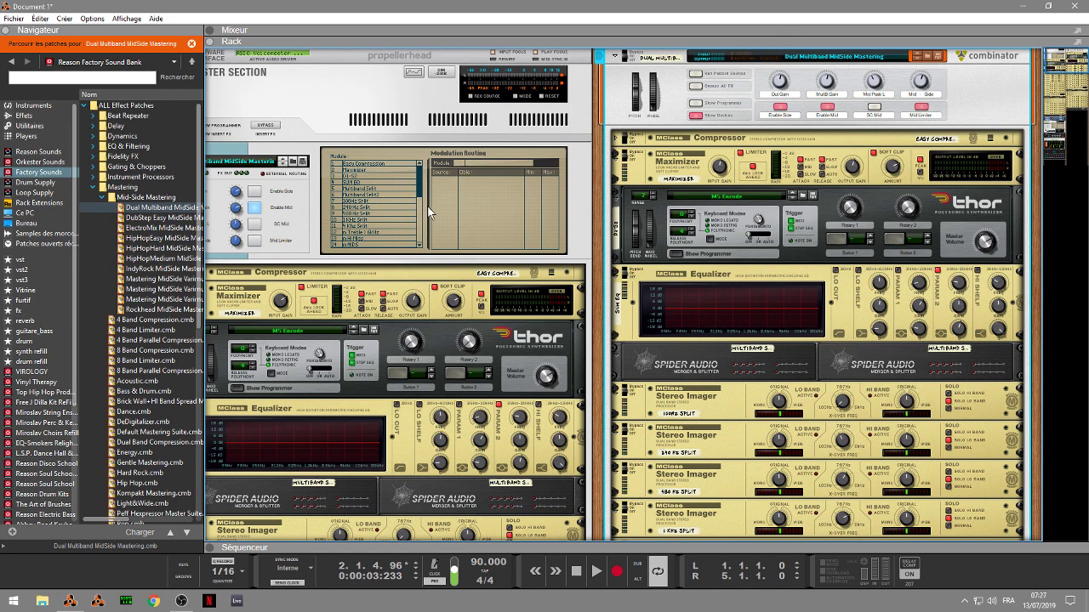
click(4, 32)
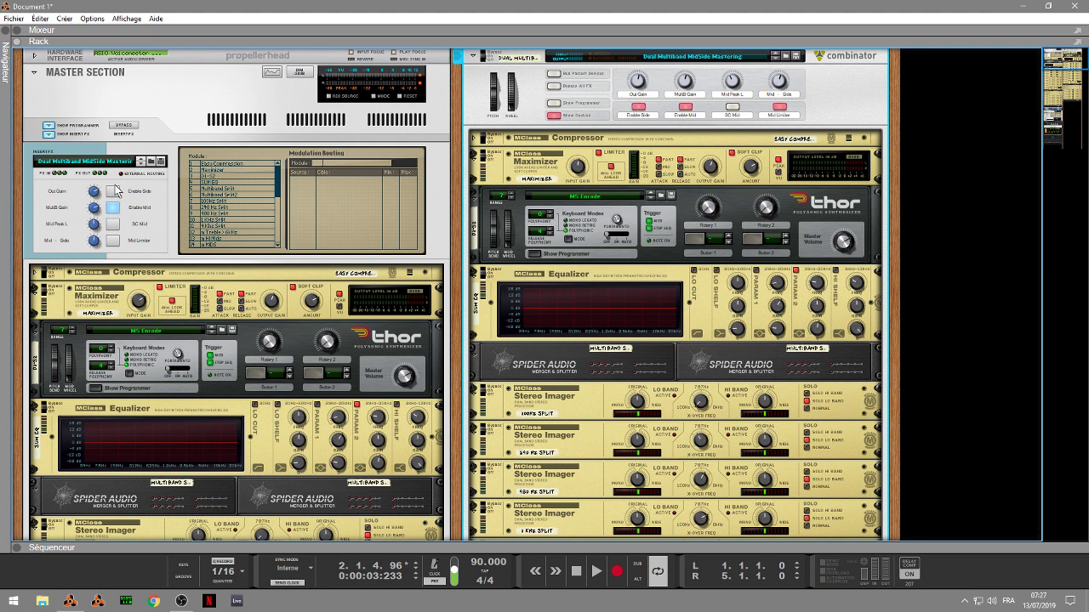
Step: Compare the Master Section insert's controls with the Combinator's, and switch Enable Side back on in the insert
click(97, 206)
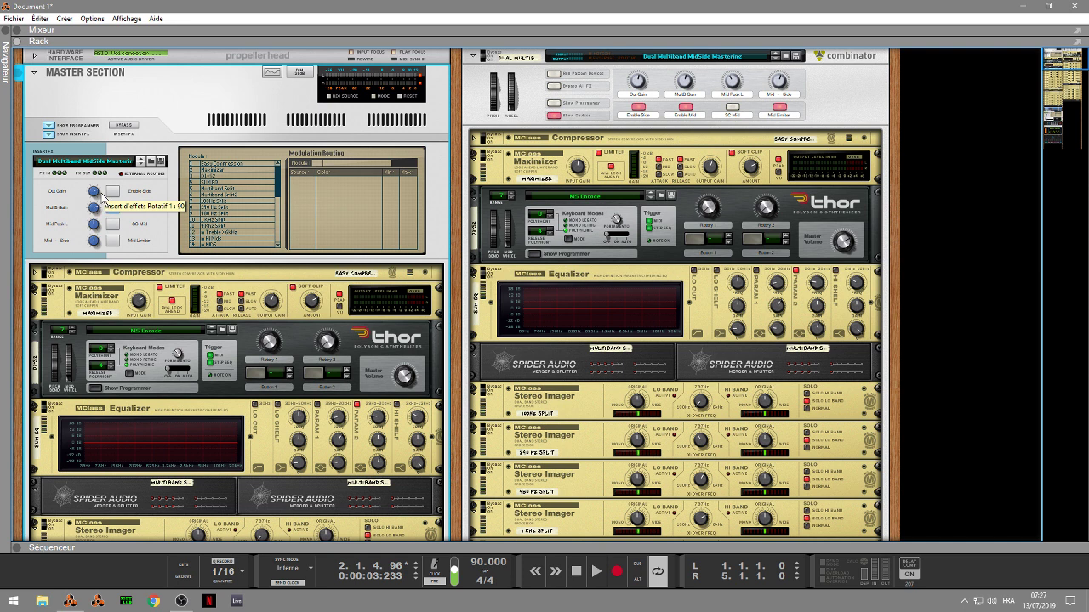
click(112, 207)
click(642, 83)
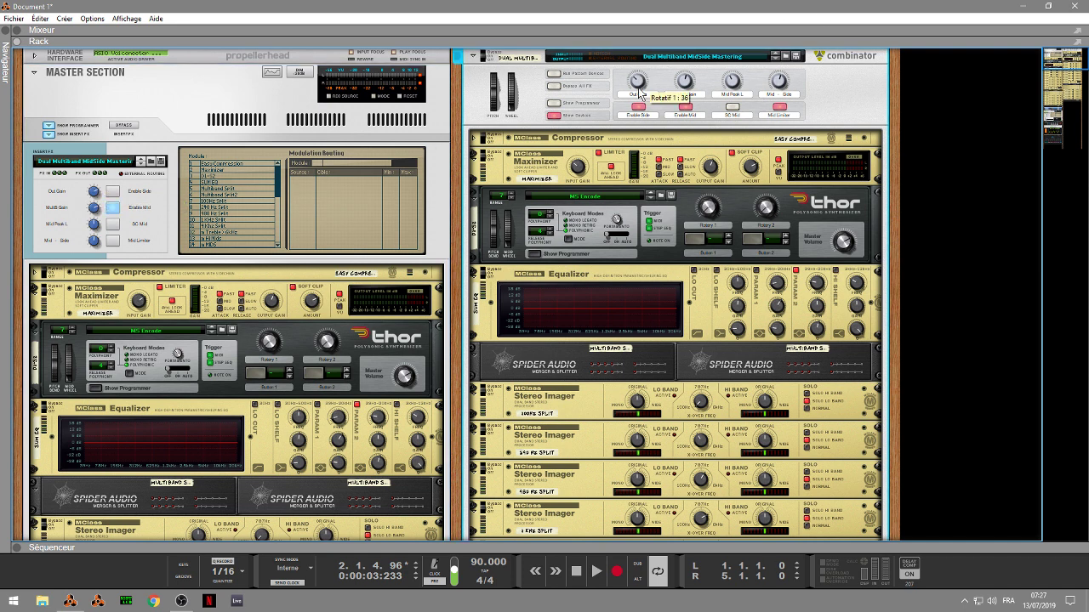
click(116, 195)
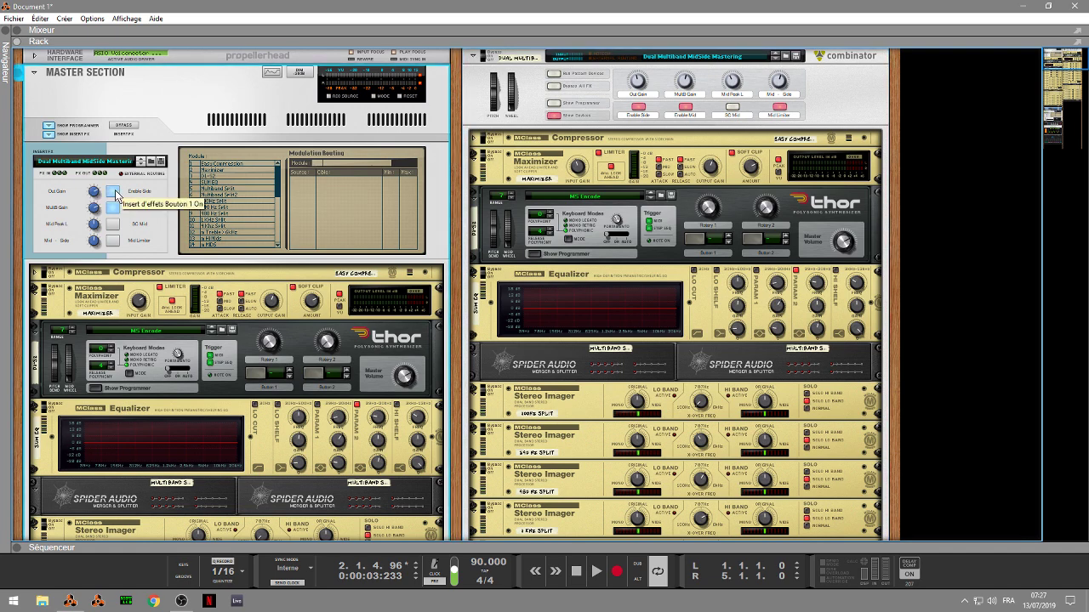
Step: Delete the Combinator from the rack and the MClass Compressor from the Master Section's insert effects
click(858, 78)
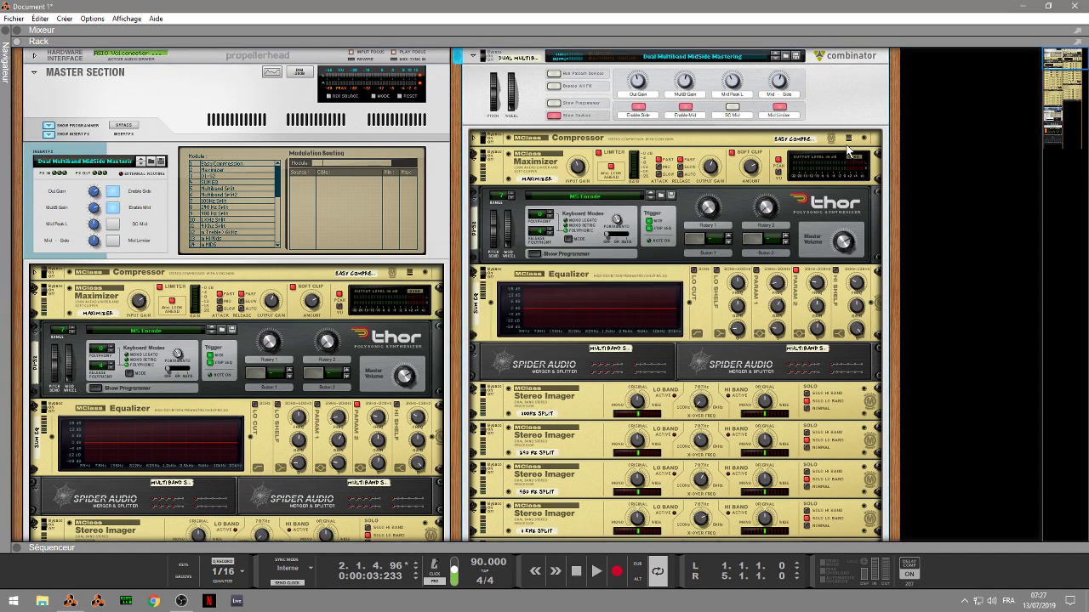
key(Delete)
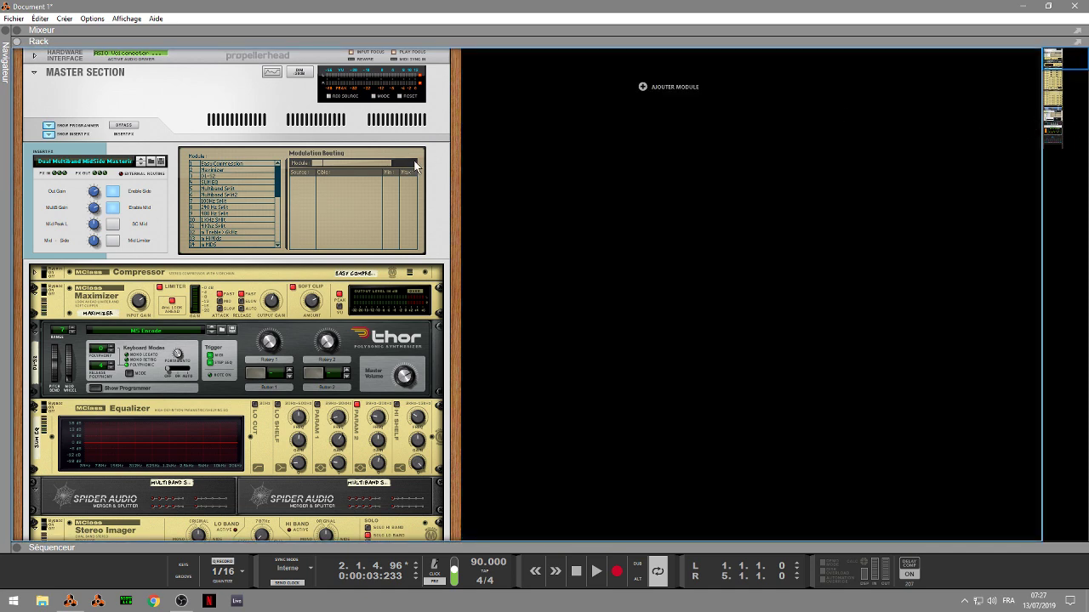
click(214, 272)
key(Delete)
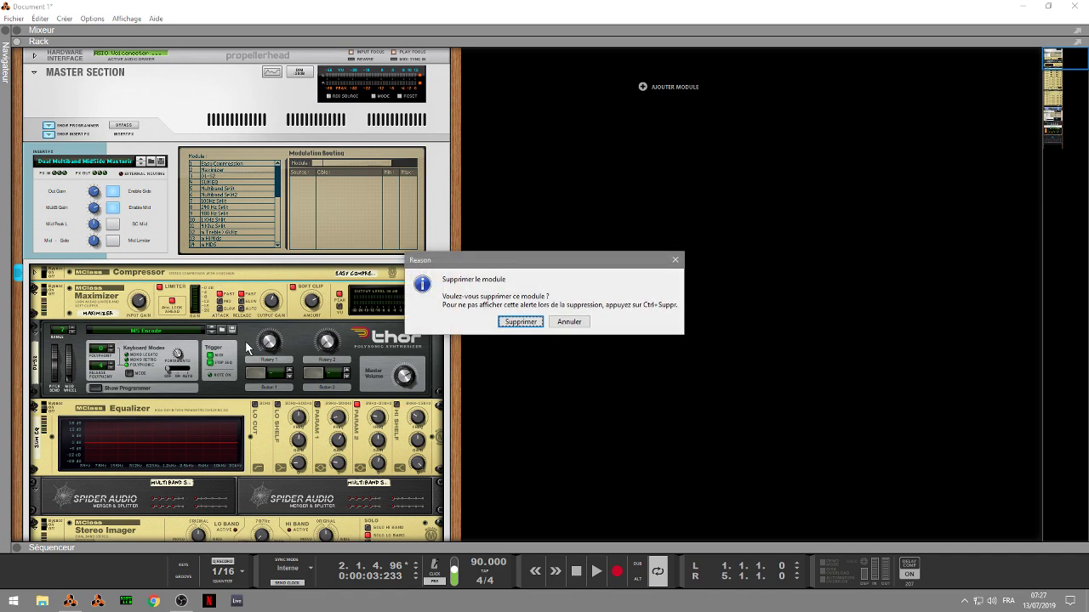
key(Return)
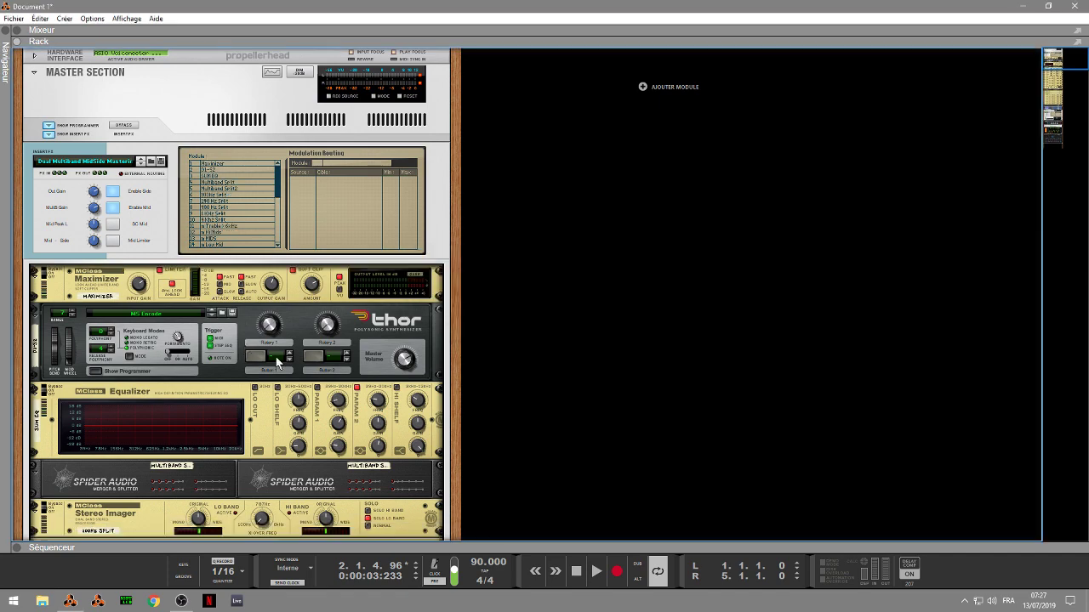
Step: Create a new document, close Document 1 without saving its changes, and maximize the new document's window
click(13, 11)
click(14, 12)
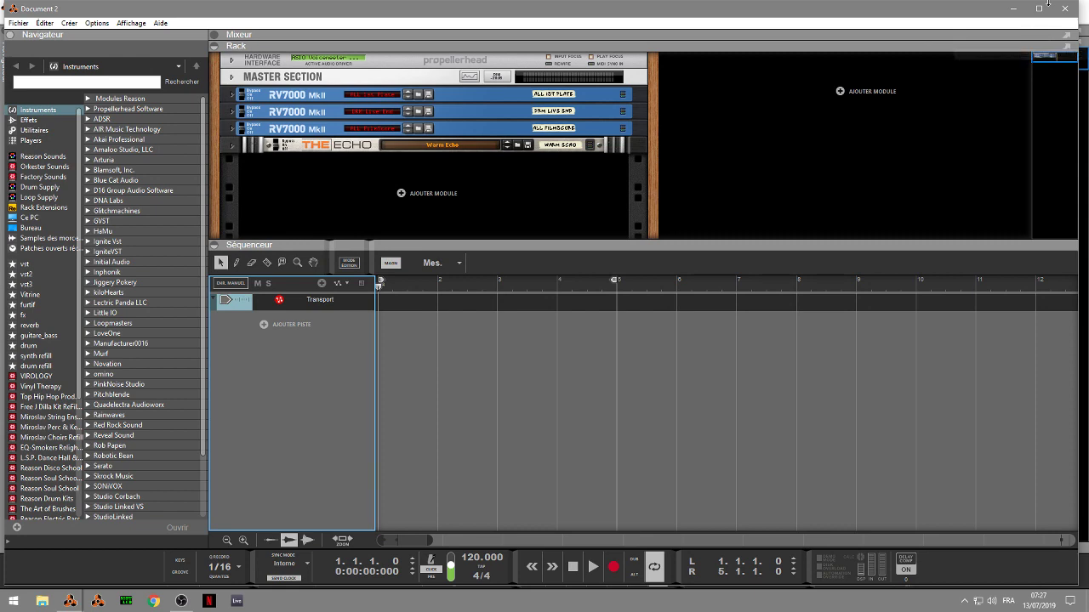
click(1083, 26)
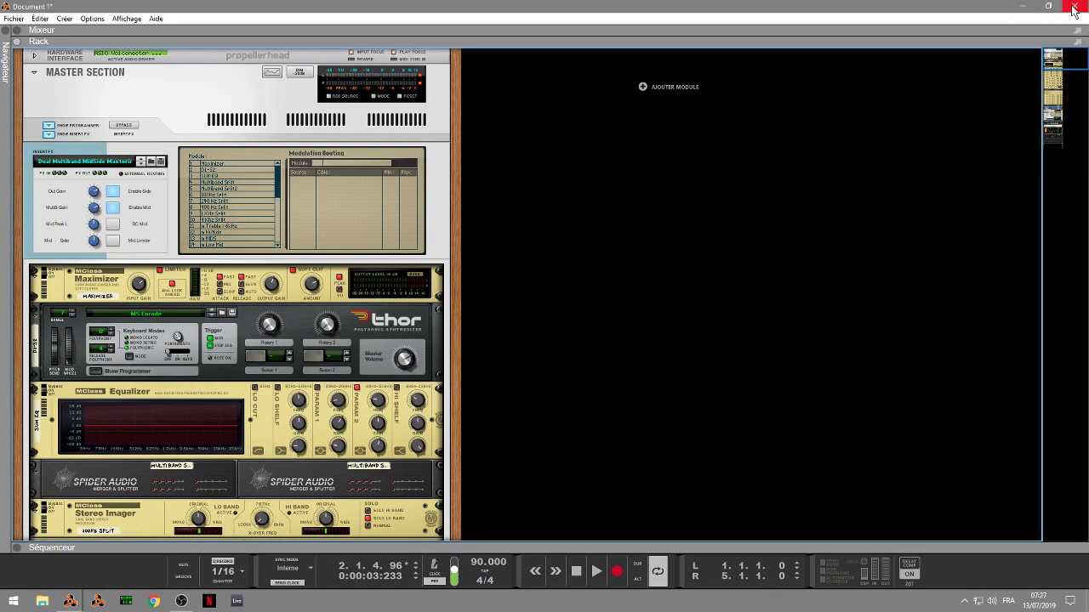
click(1076, 7)
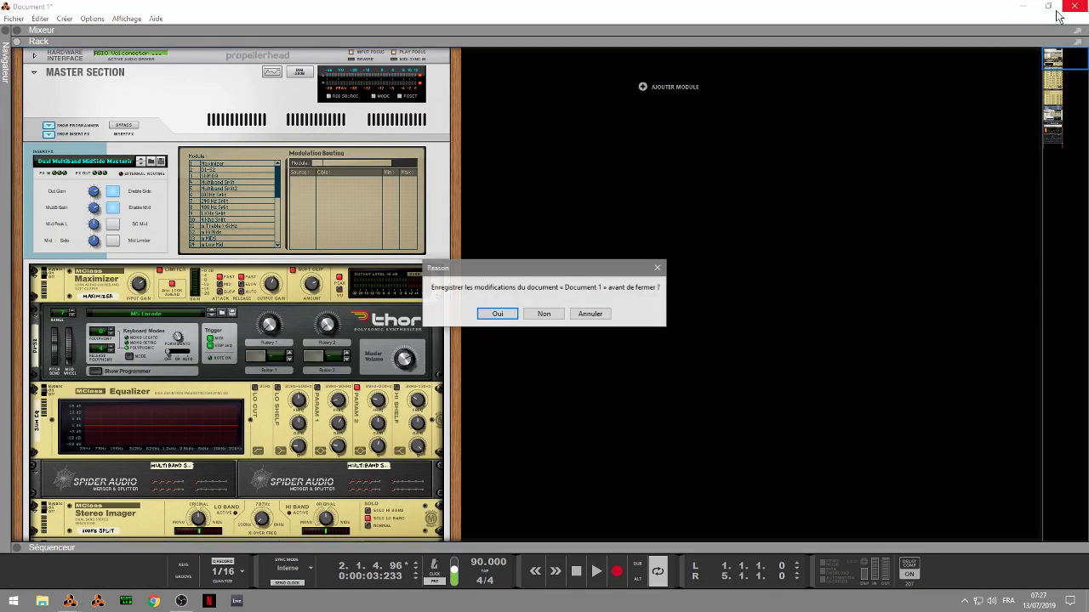
click(544, 313)
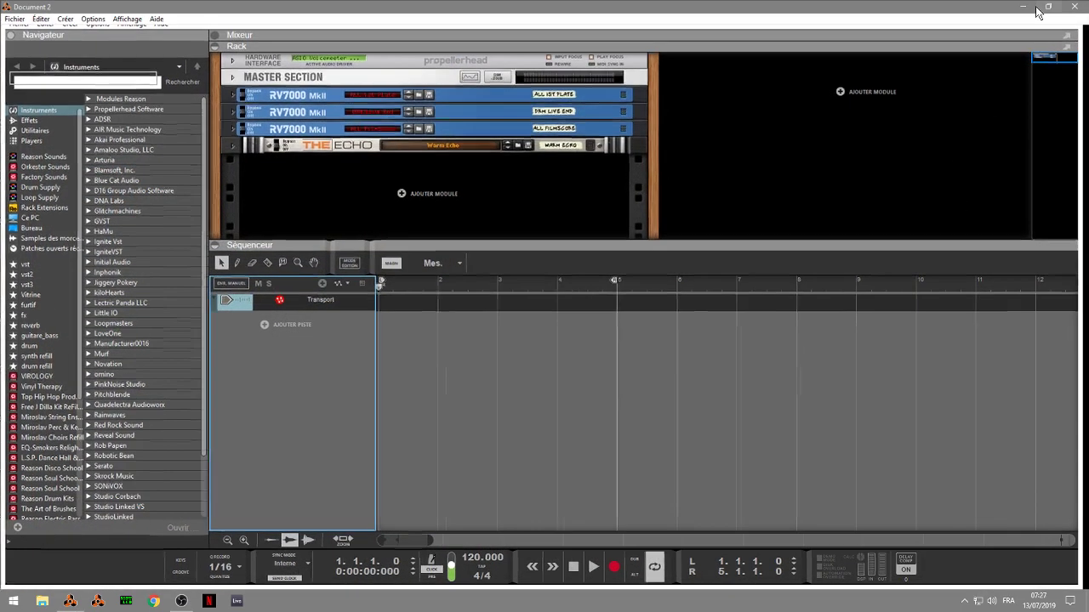
click(1038, 9)
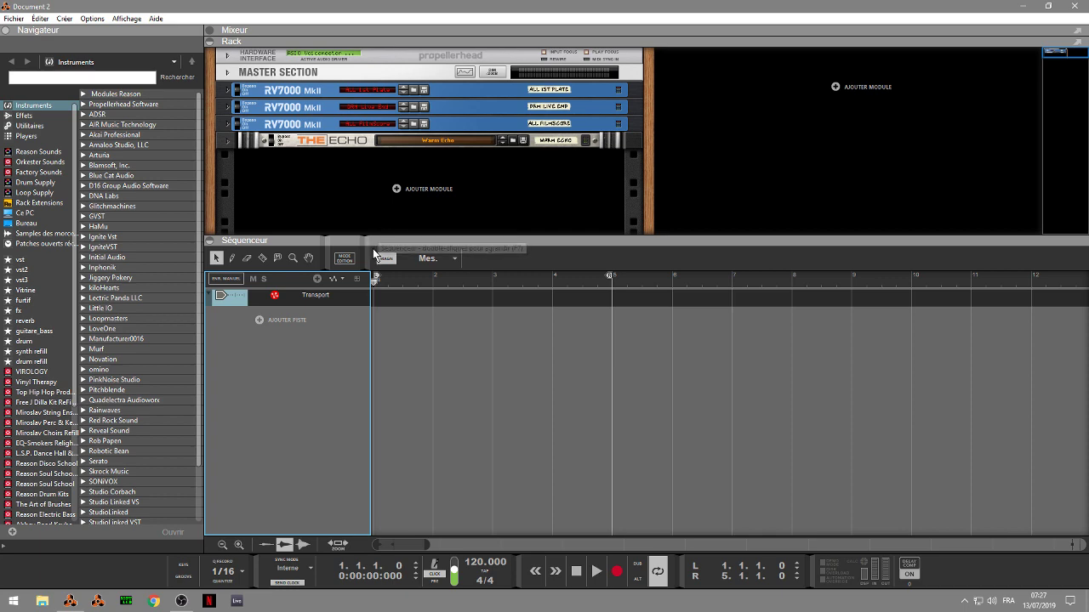
Step: With the sequencer collapsed and the mixer shown, add the RYTMIK patch from the NOUVEAU REFILL folder to the rack
click(211, 242)
click(211, 31)
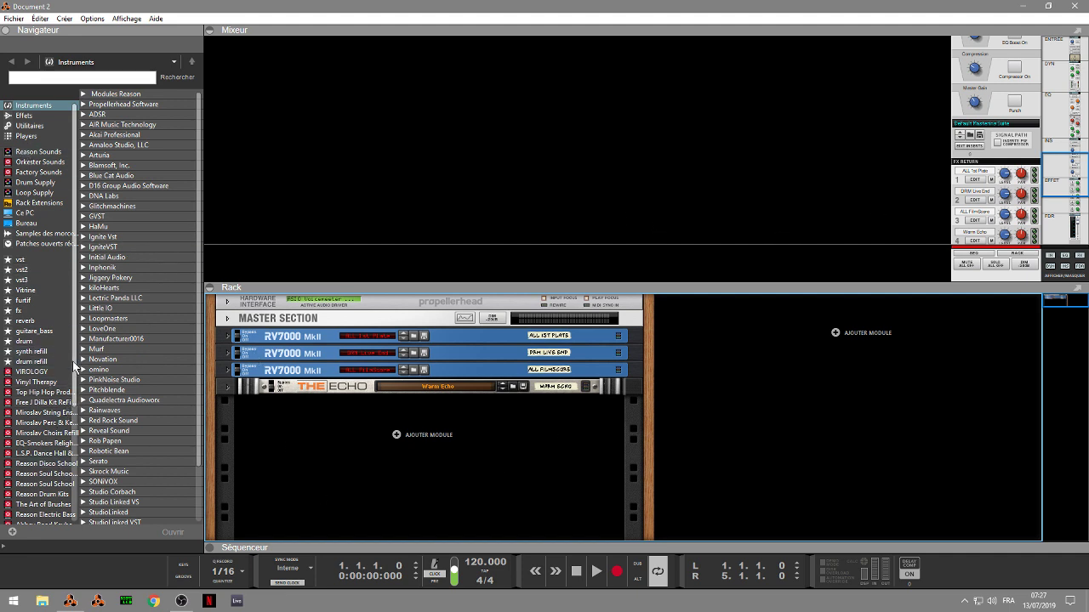
scroll(72, 360, down, 4)
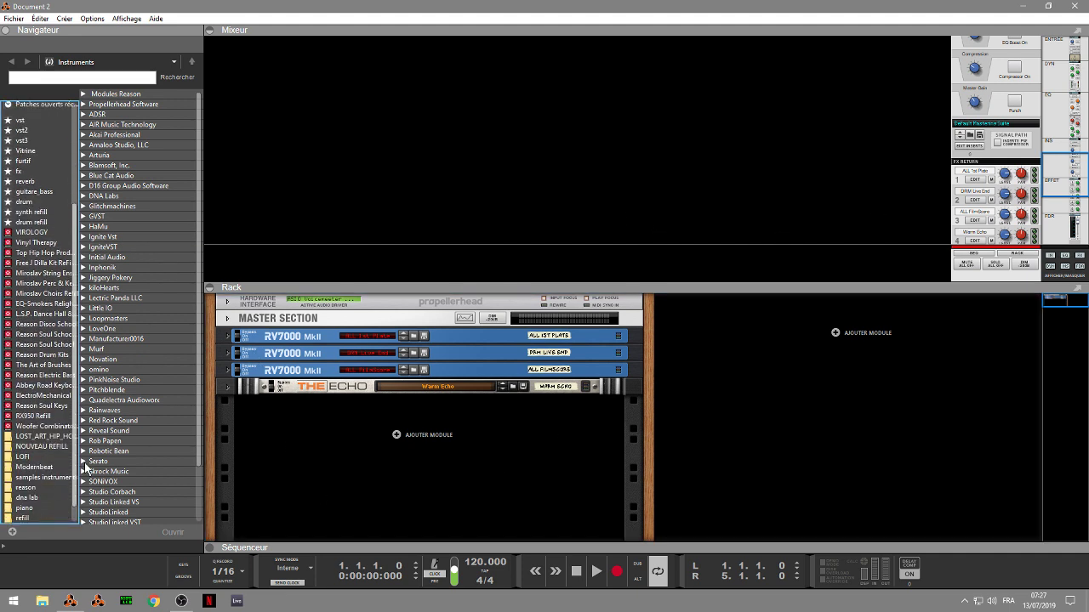
click(34, 447)
click(130, 260)
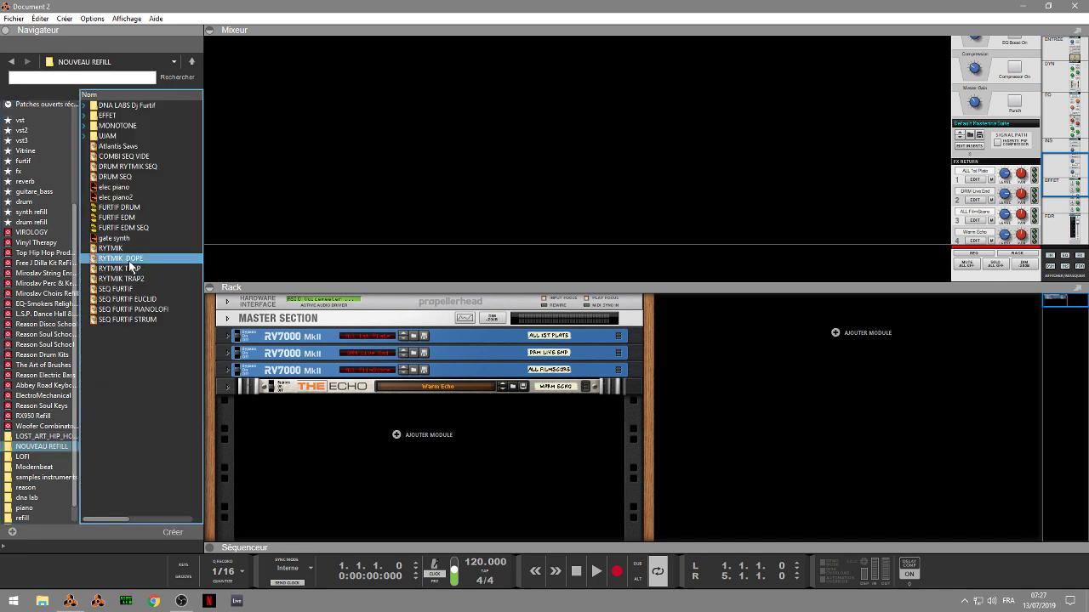
drag(116, 248, 308, 470)
click(450, 407)
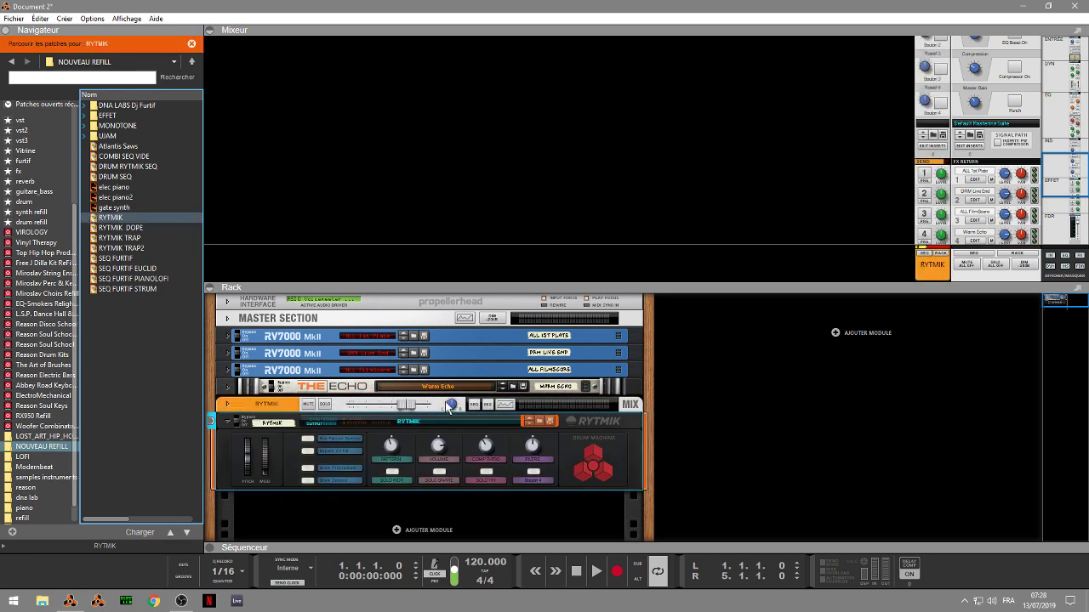
Step: Expand the RYTMIK mix channel to show its insert effects and programmer, and collapse the mixer
click(227, 407)
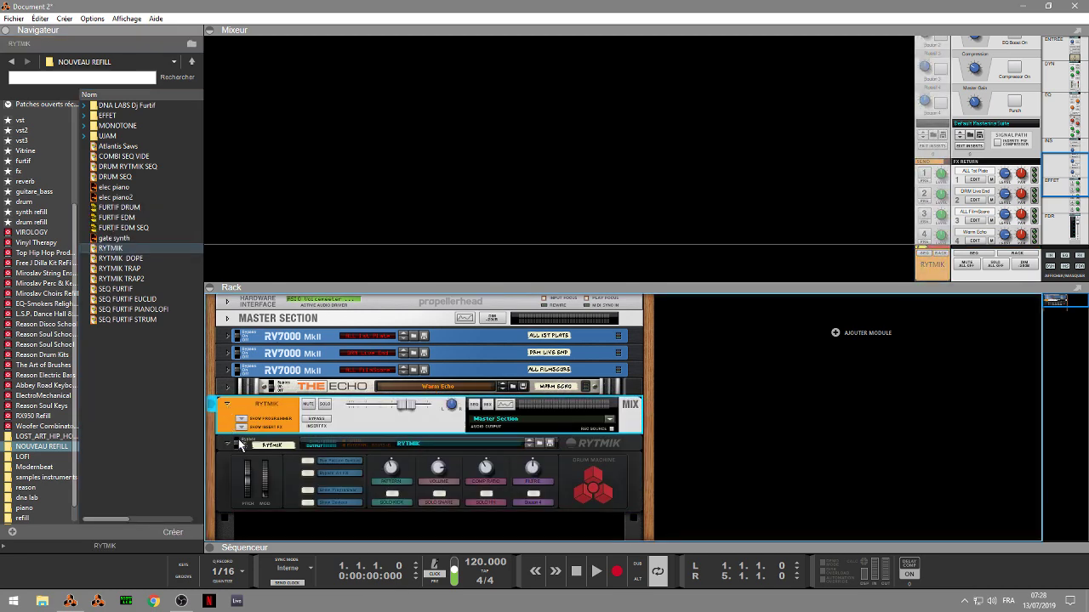
click(243, 426)
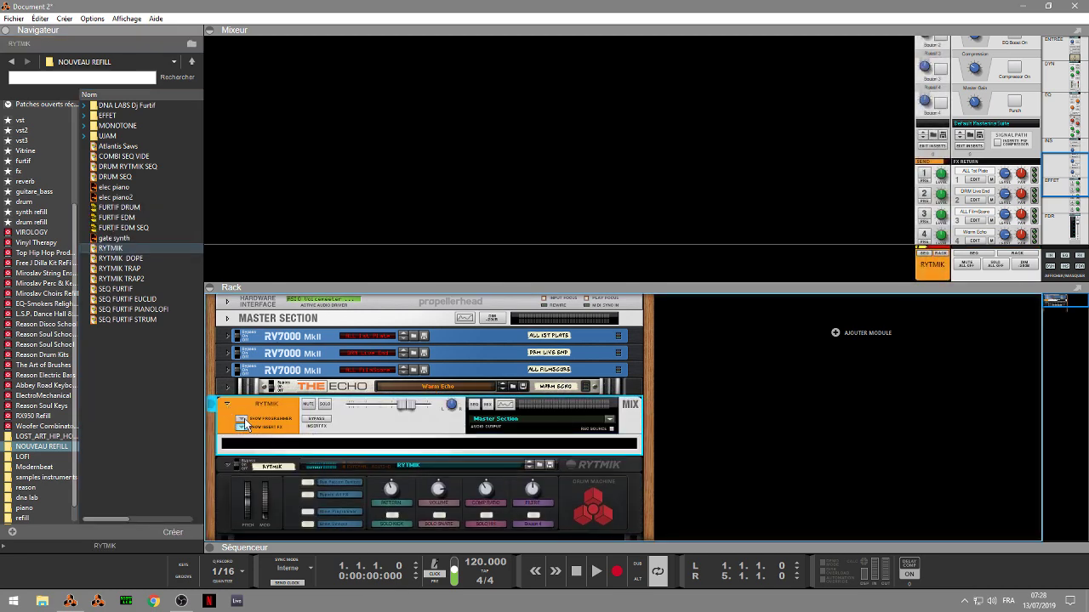
click(244, 418)
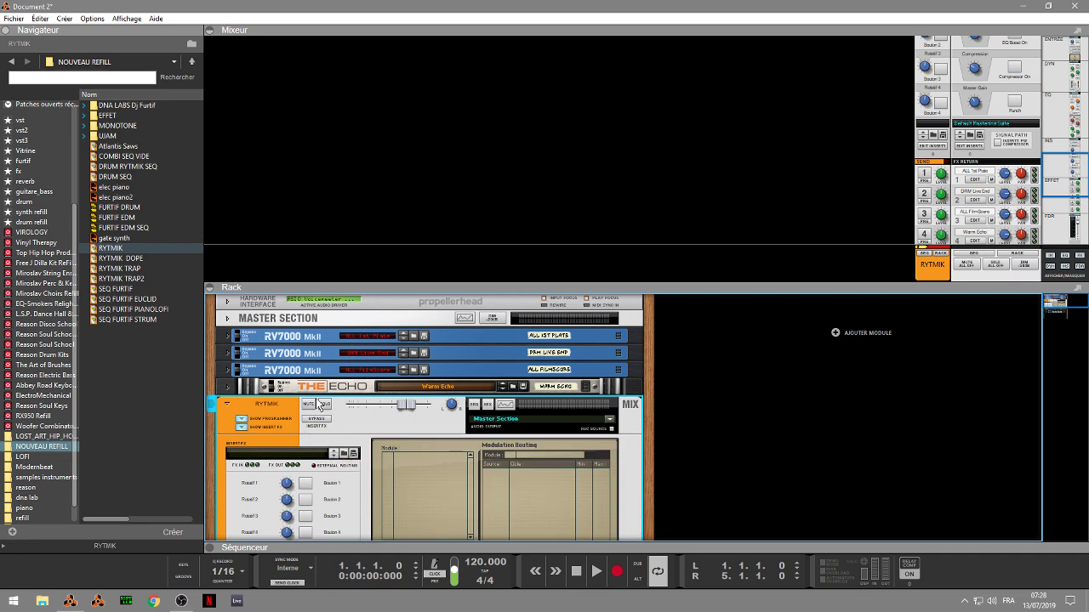
click(210, 32)
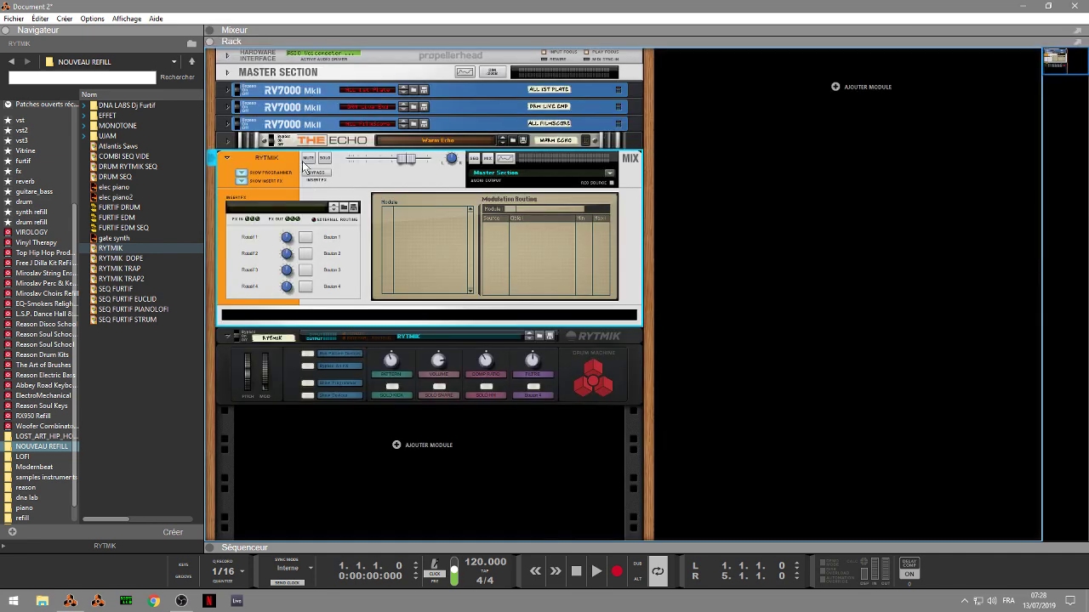
Step: Browse the mid-side mastering patches for the RYTMIK channel's inserts and briefly play the drum machine
click(349, 209)
key(Down)
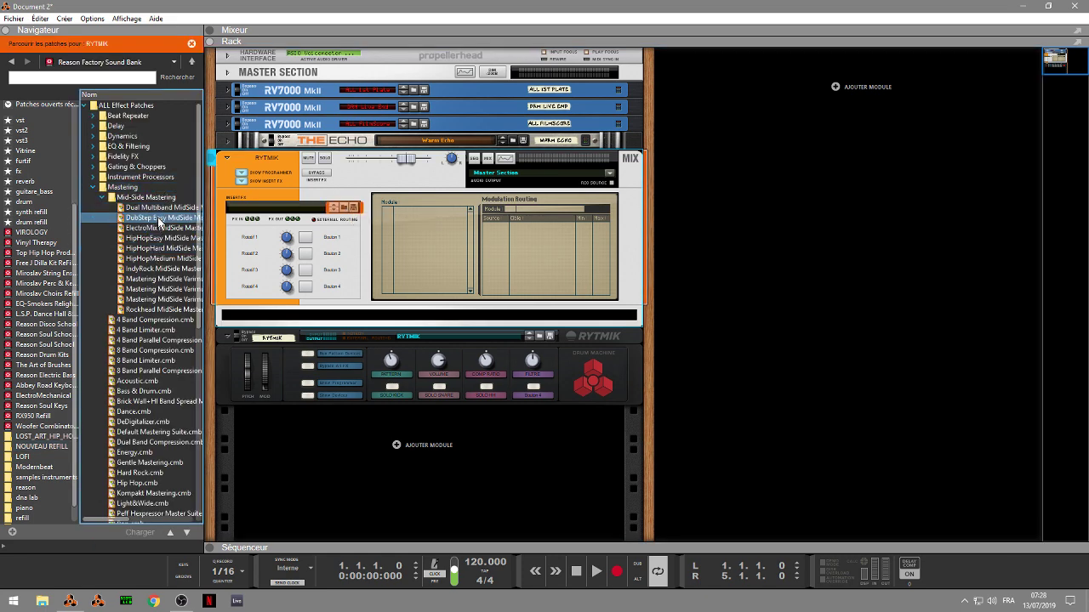
key(space)
key(Up)
key(Up)
key(Up)
key(Down)
key(space)
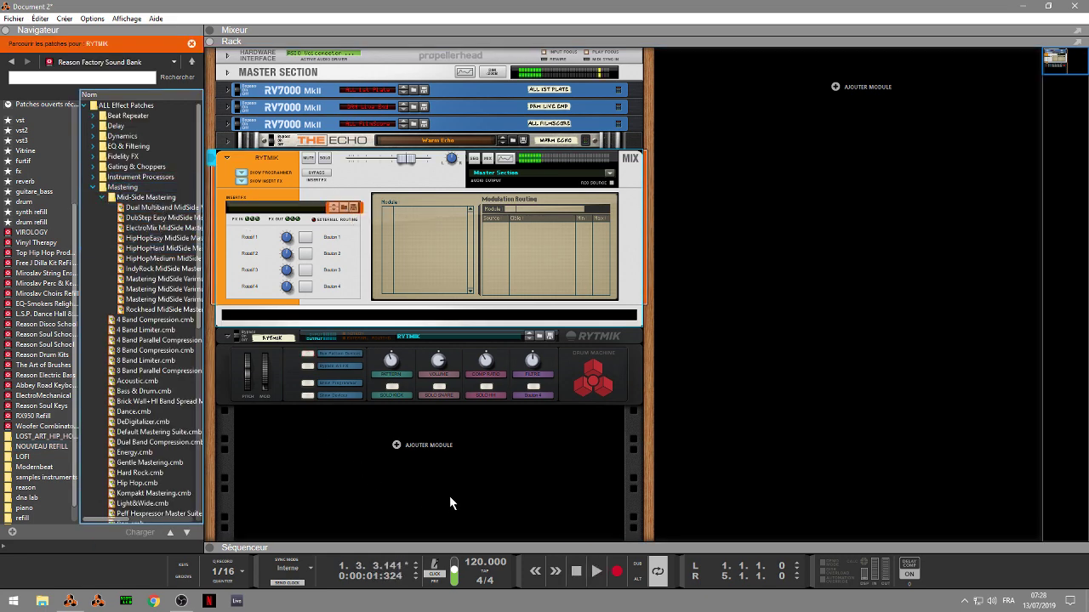
Step: Set the song tempo to 90 BPM and start playback
double_click(477, 562)
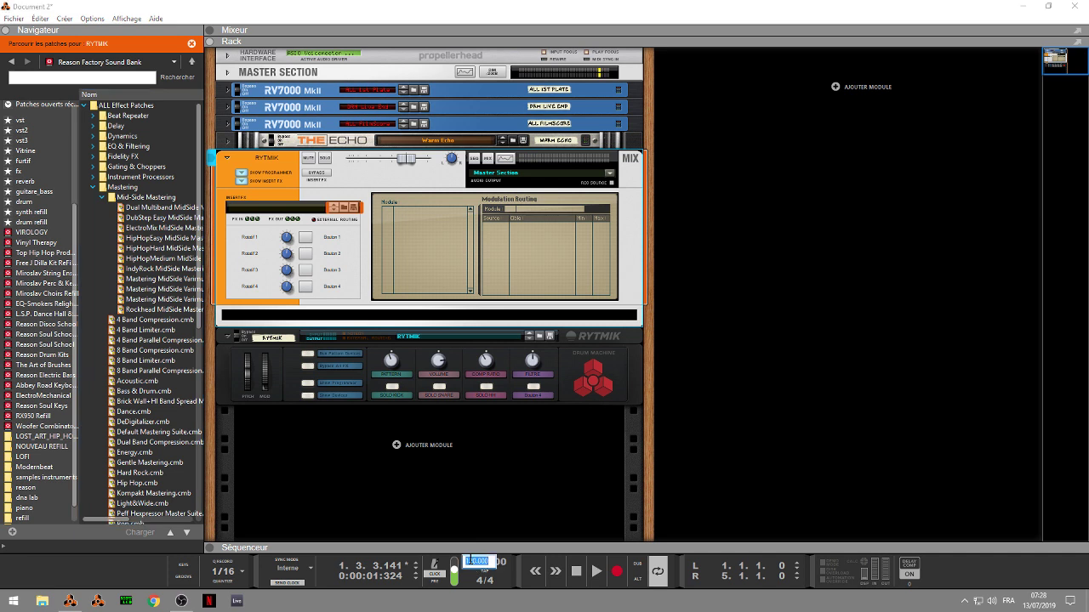
text(90)
key(Return)
key(space)
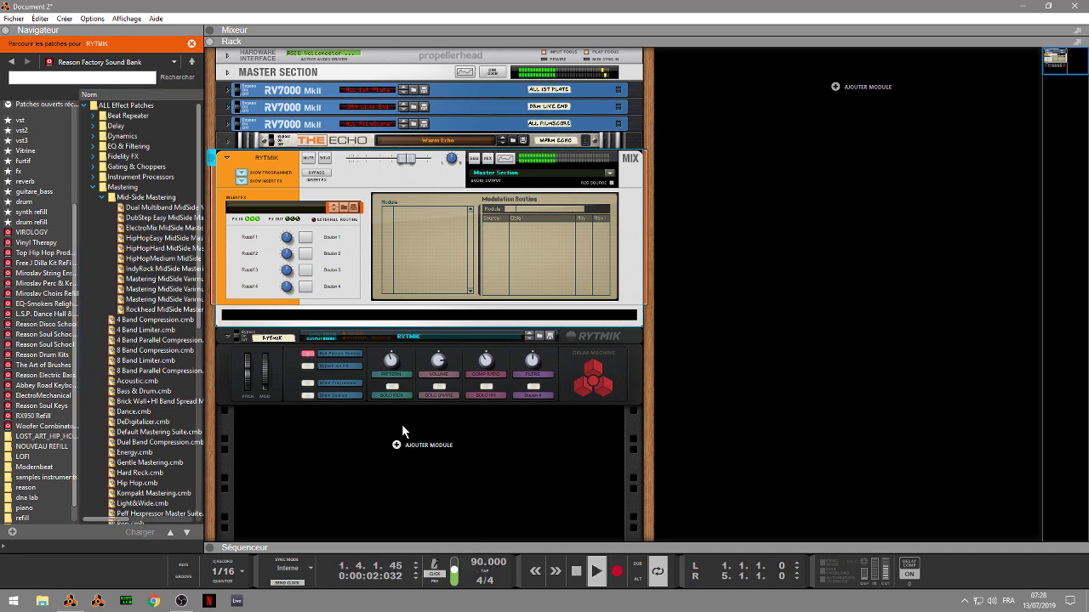
Step: Load the LOFI FX patch from the EFFET folder of NOUVEAU REFILL into the RYTMIK channel's inserts
click(165, 223)
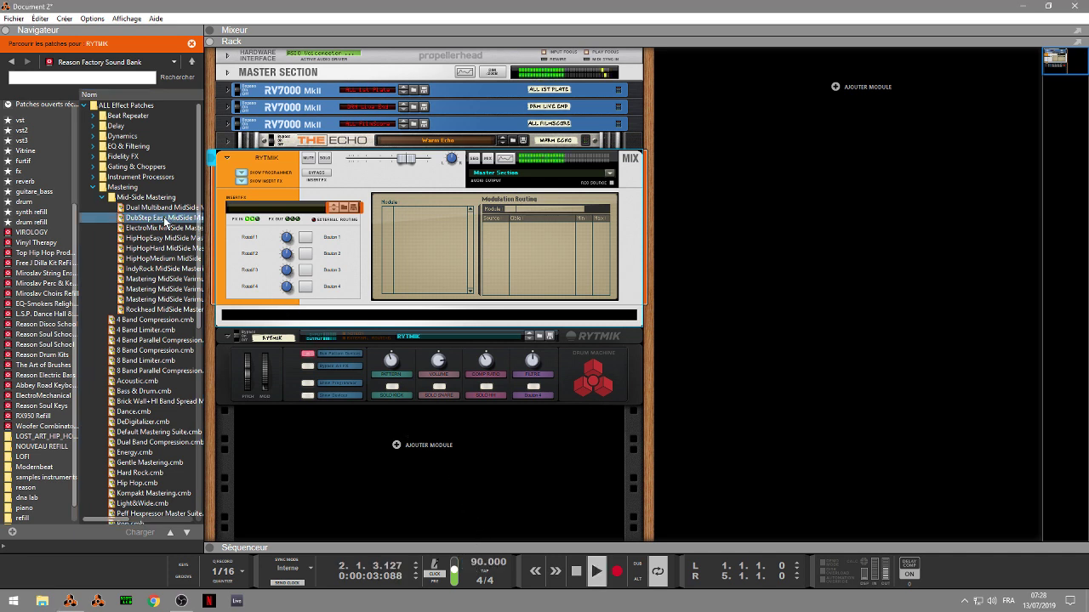
click(94, 187)
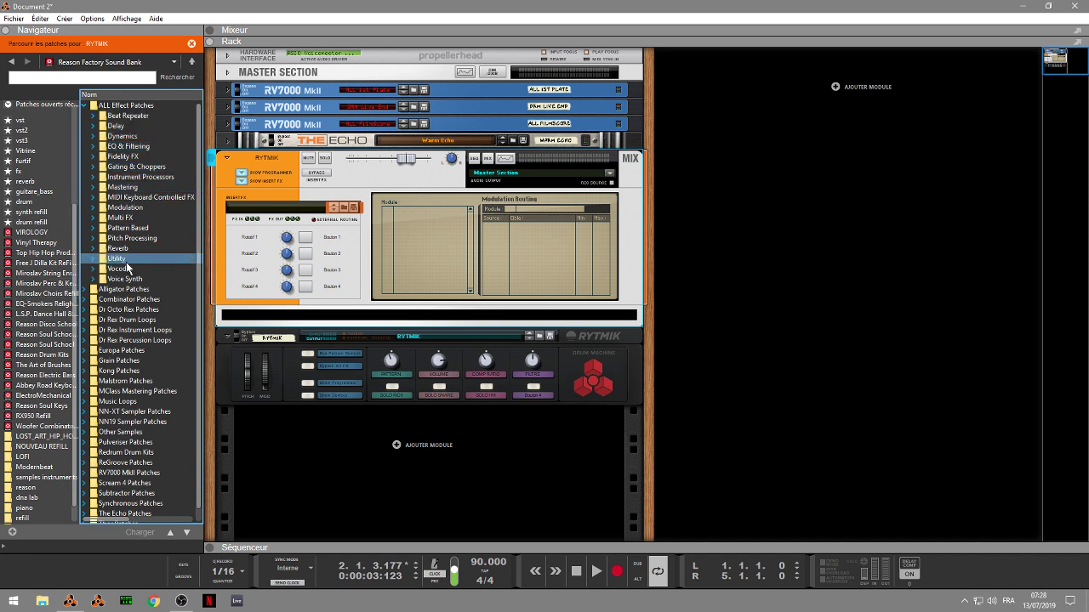
click(30, 446)
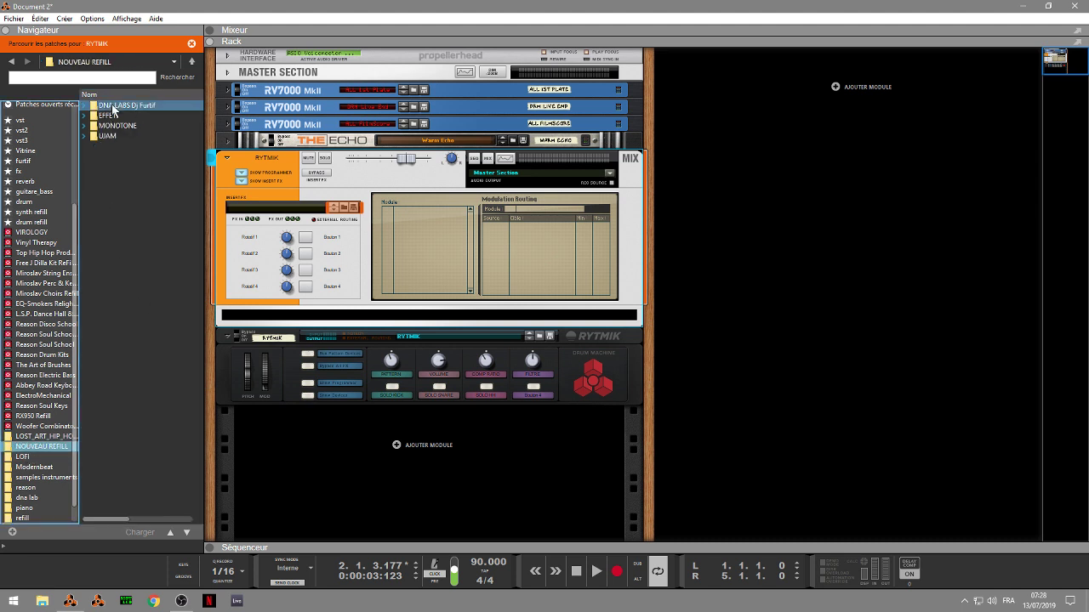
double_click(107, 115)
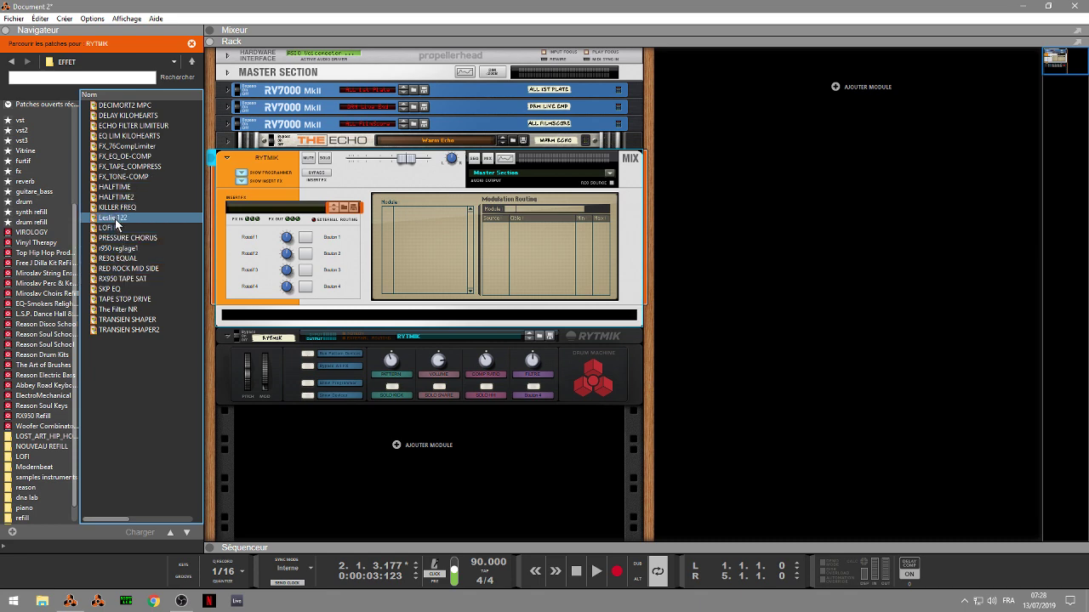
mouse_move(111, 228)
mouse_down()
mouse_move(420, 296)
mouse_move(429, 339)
mouse_move(426, 234)
mouse_move(90, 237)
mouse_move(117, 233)
mouse_up()
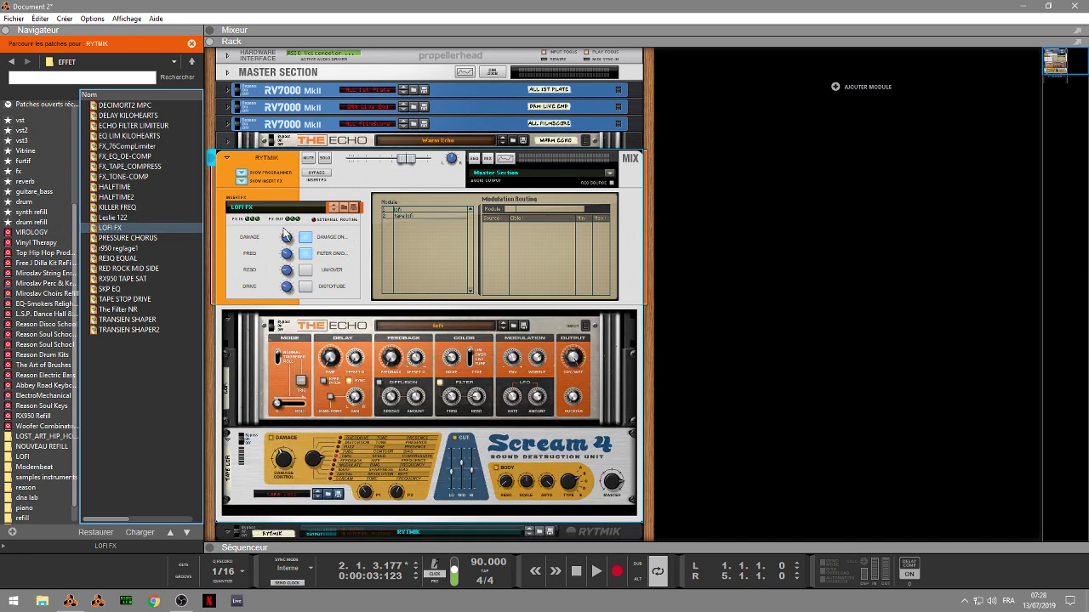
Step: Play the drum loop while adjusting the LOFI FX insert's Damage amount, and stop playback
key(space)
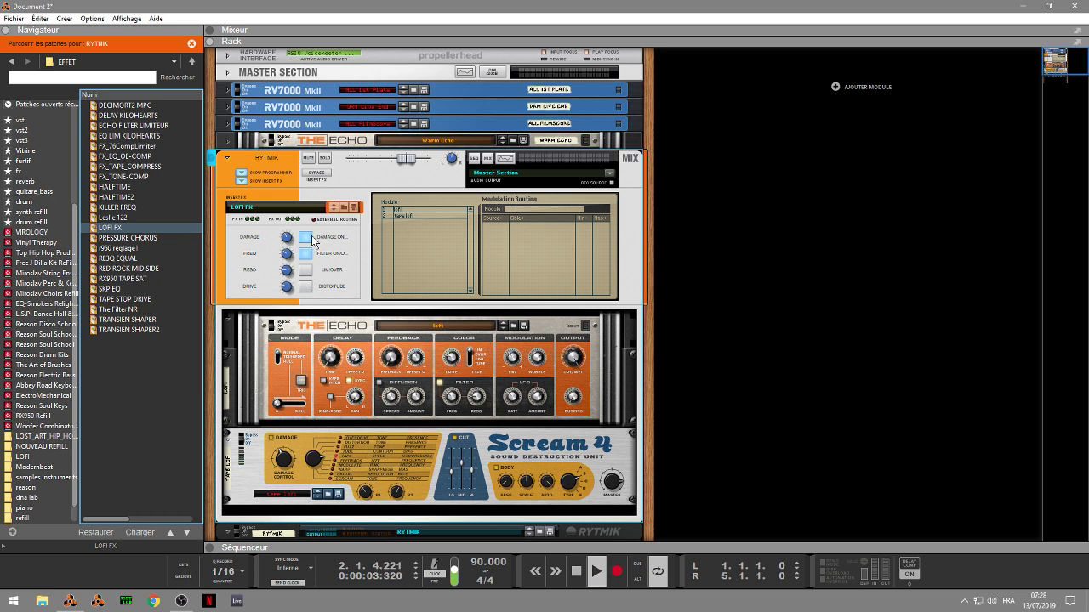
mouse_move(287, 238)
mouse_down()
mouse_move(290, 222)
mouse_move(296, 269)
mouse_move(295, 247)
mouse_up()
key(space)
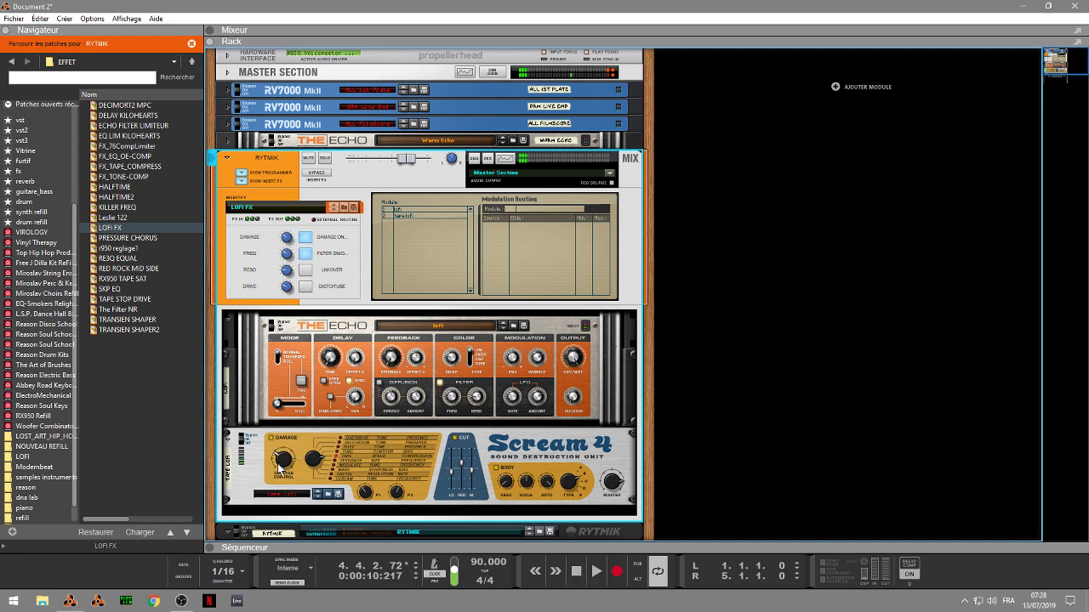
Step: Play the loop and compare the sound with the insert's Damage and Filter switches on and off
key(space)
click(306, 236)
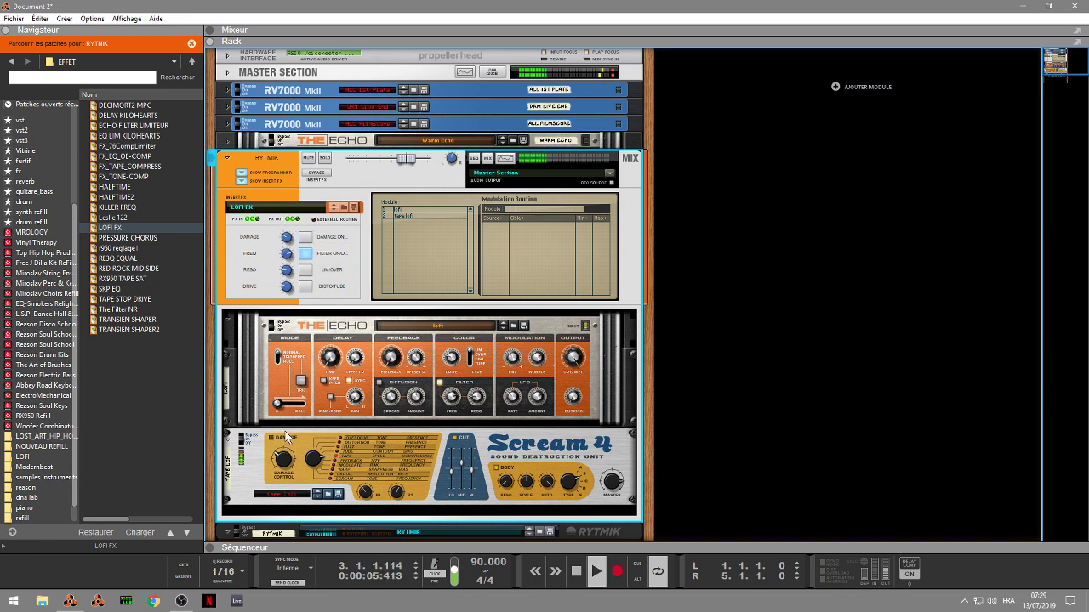
click(305, 238)
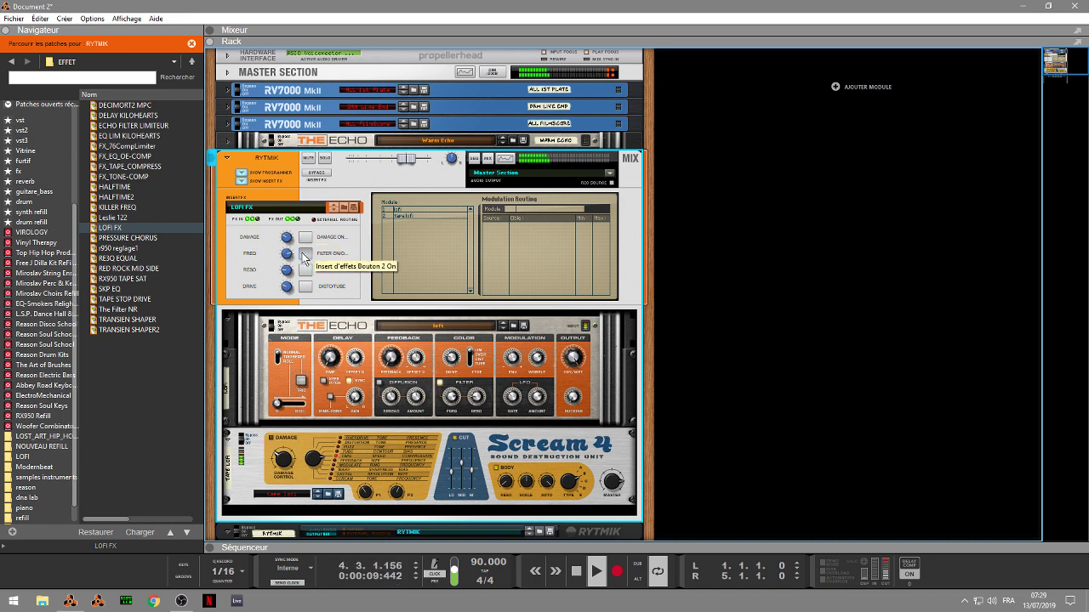
click(304, 255)
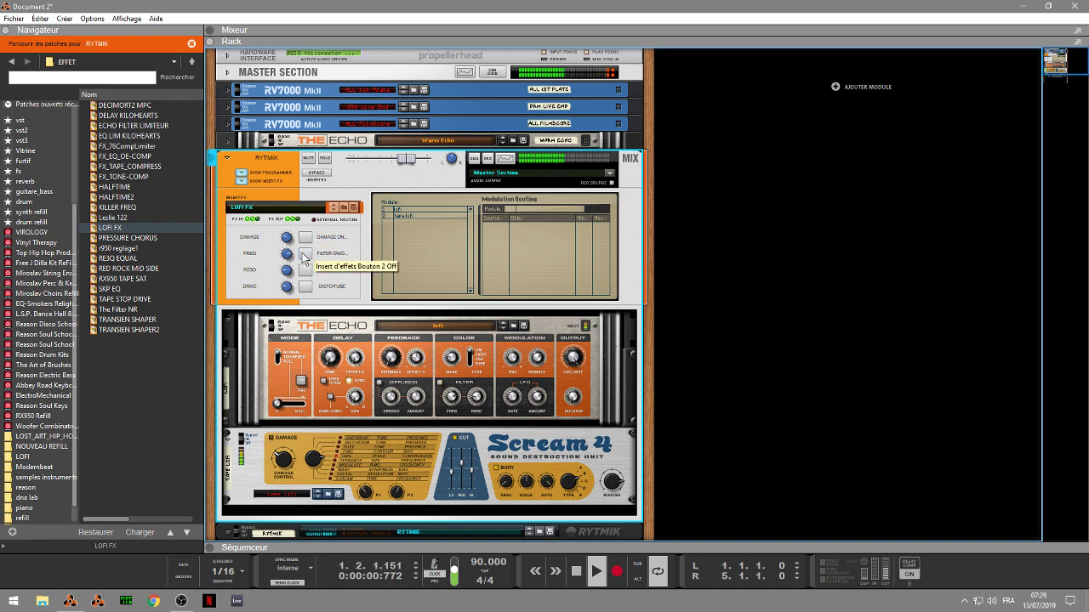
click(304, 255)
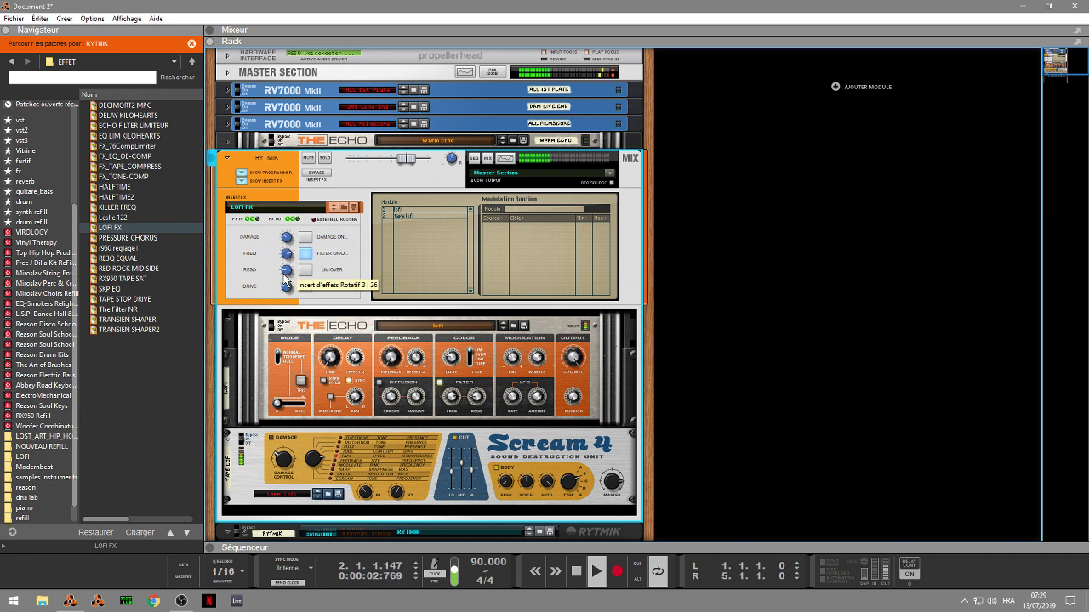
Step: Adjust the LOFI FX insert's Reso amount and switch on Damage and Disto/Tube
mouse_move(286, 274)
mouse_down()
mouse_move(287, 264)
mouse_move(288, 293)
mouse_move(290, 255)
mouse_move(294, 279)
mouse_move(286, 264)
mouse_up()
click(312, 242)
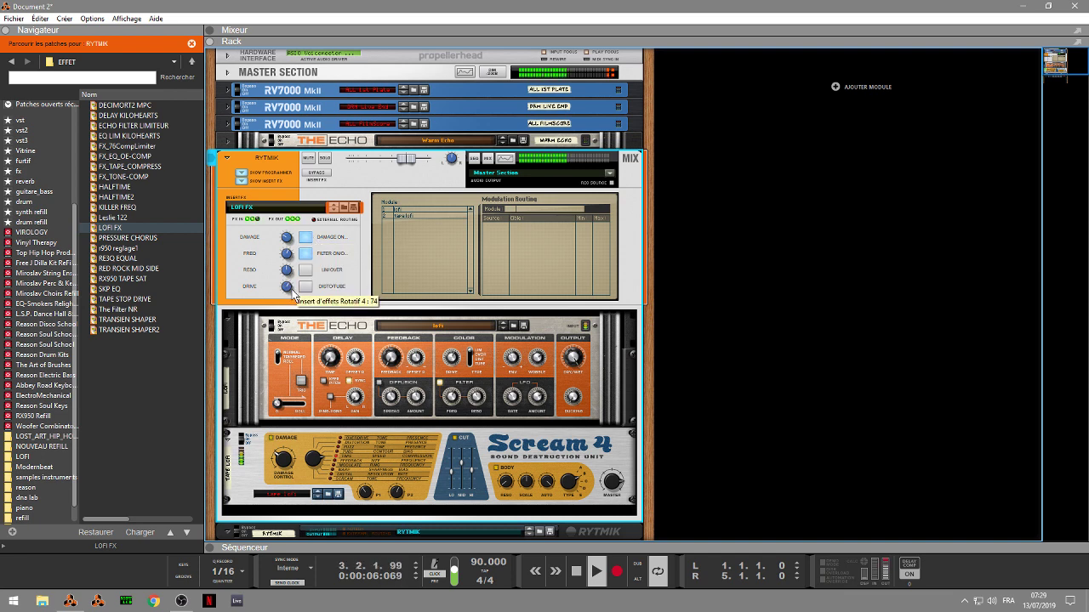
click(303, 288)
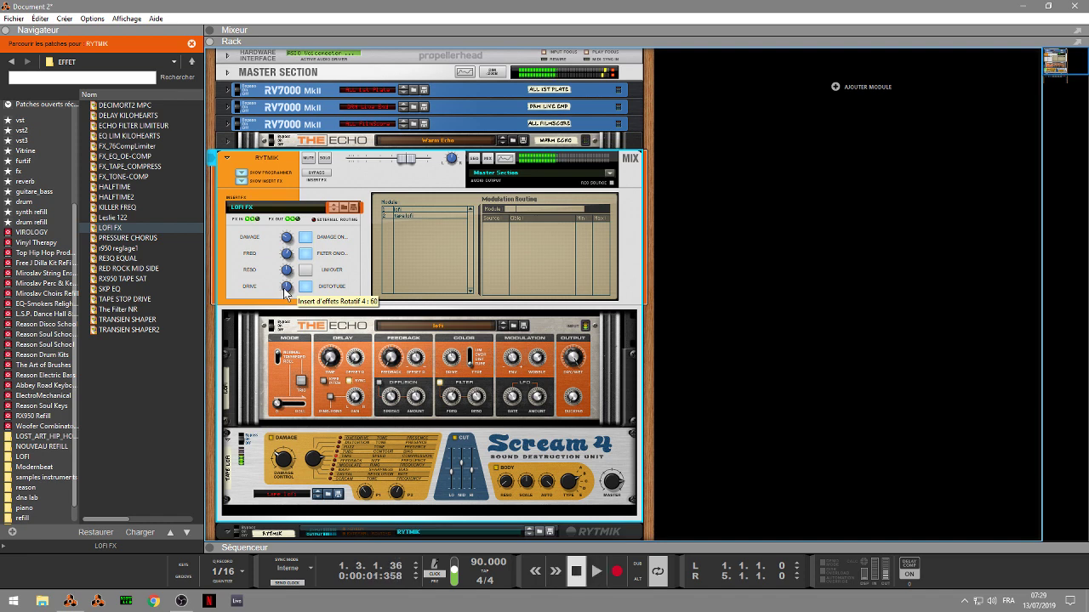
Step: Show the mixer and compare the RYTMIK channel's LOFI FX insert controls there with those in the rack
click(210, 31)
click(211, 288)
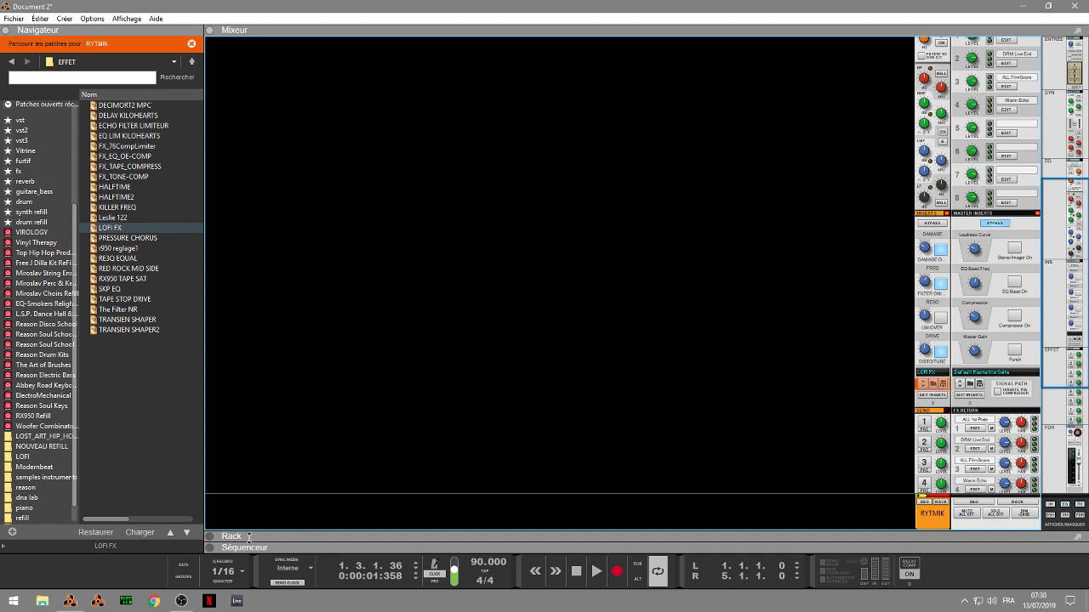
click(213, 537)
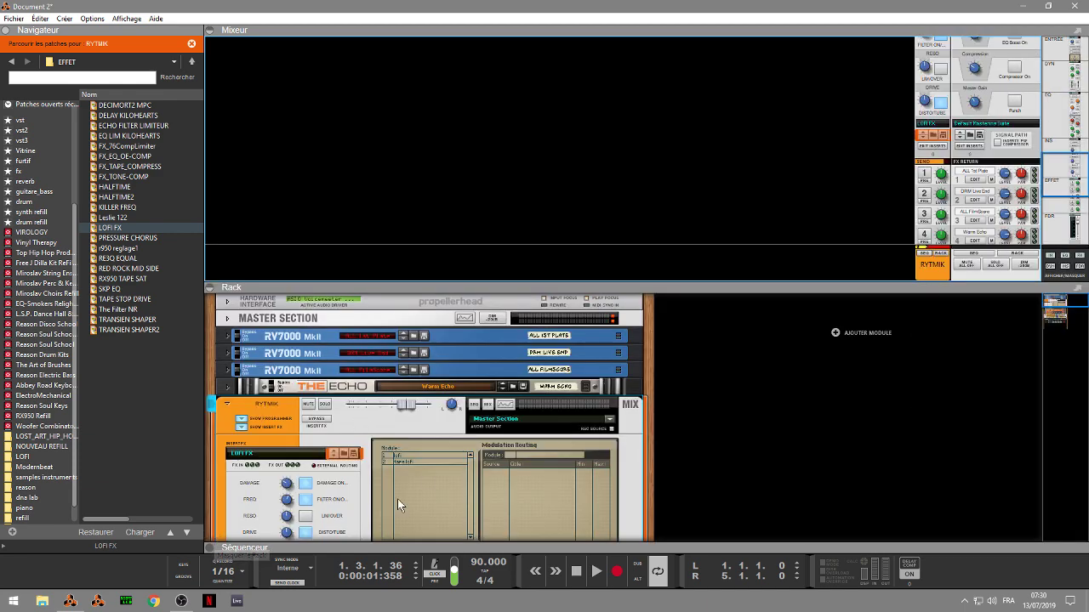
drag(1062, 311, 1057, 308)
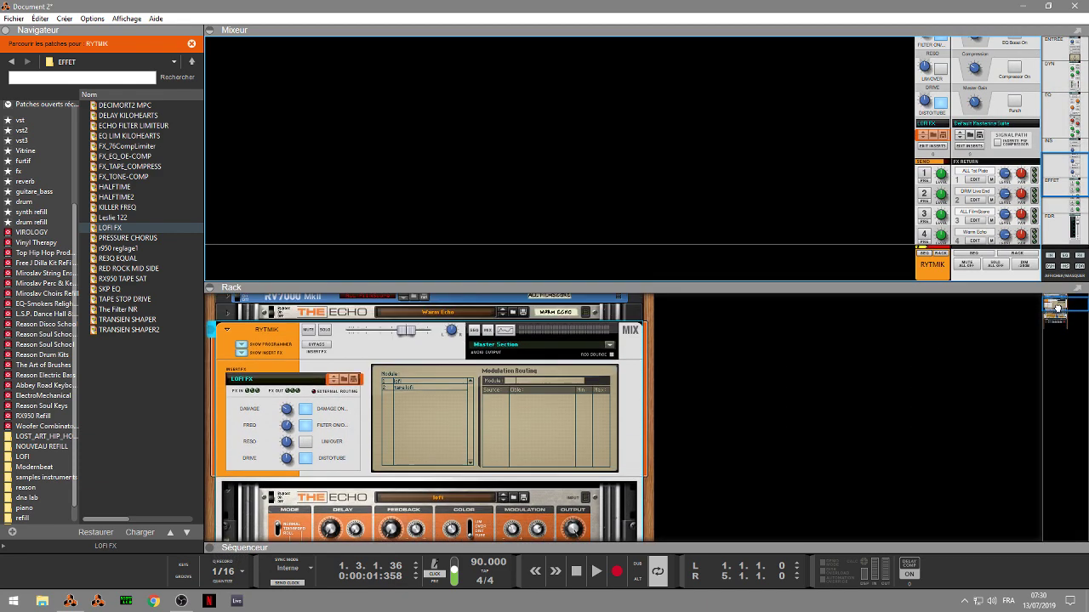